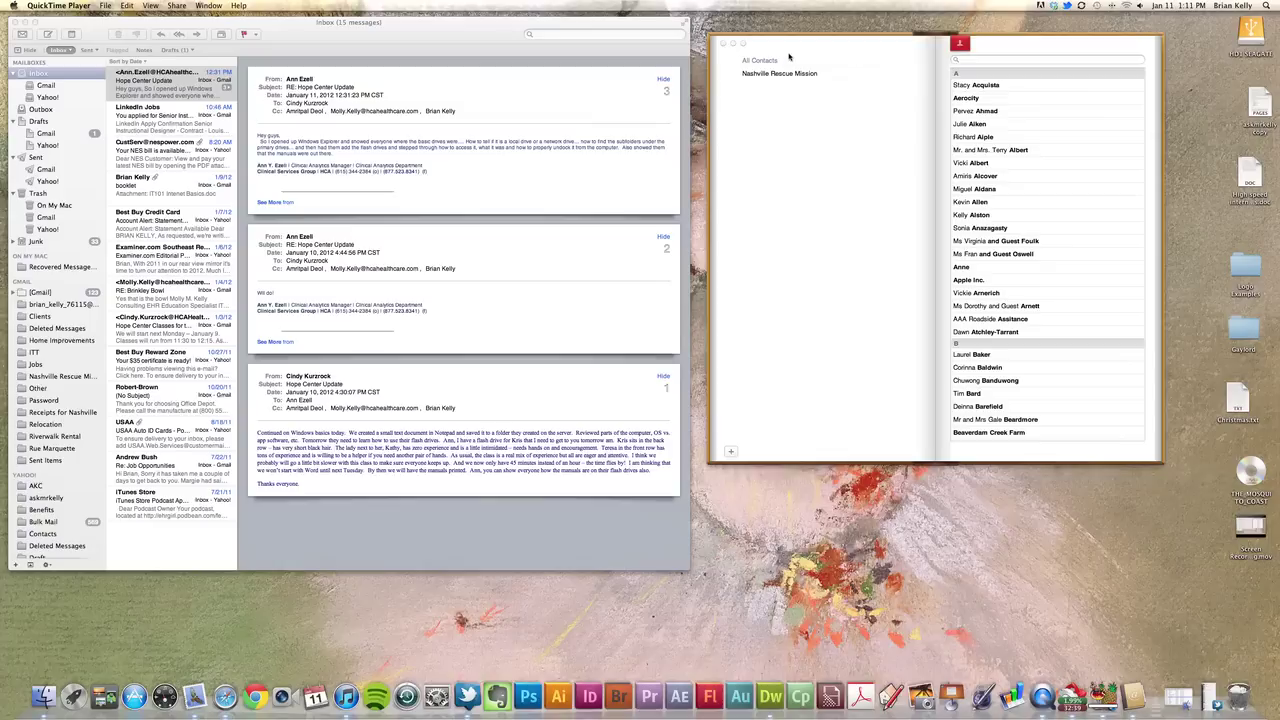
Switch to Address Book.
click(790, 55)
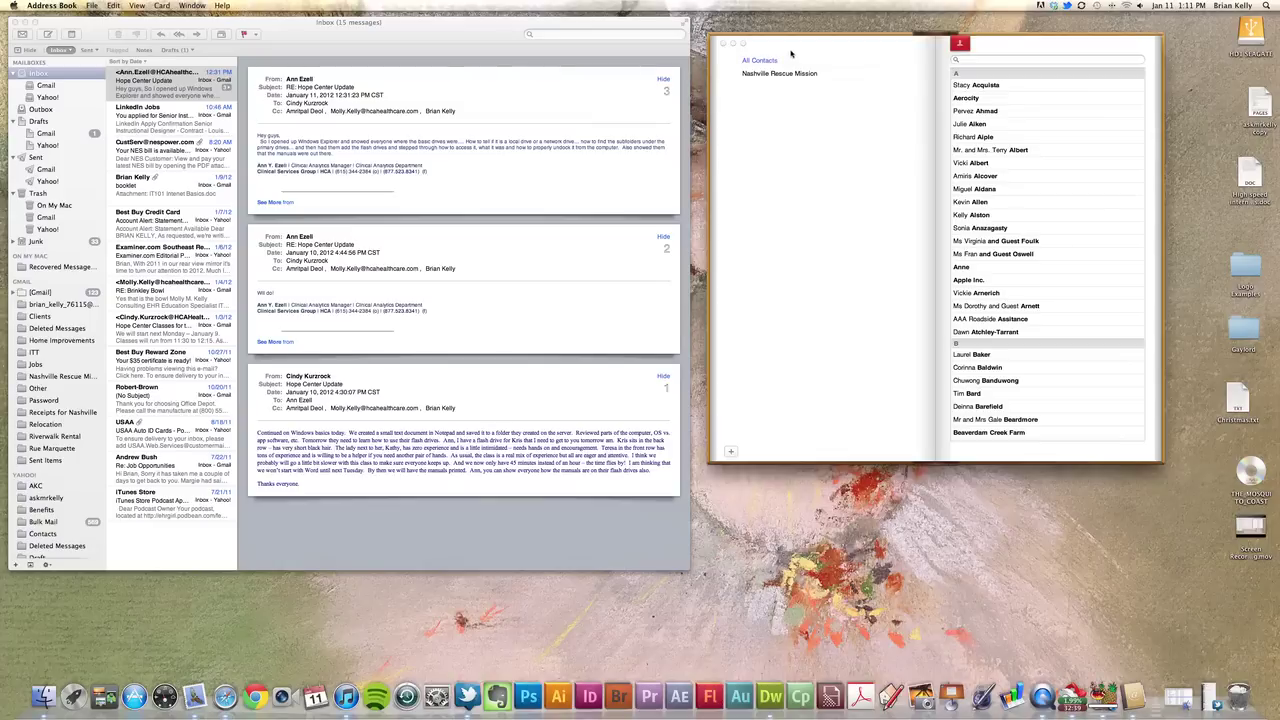
click(430, 39)
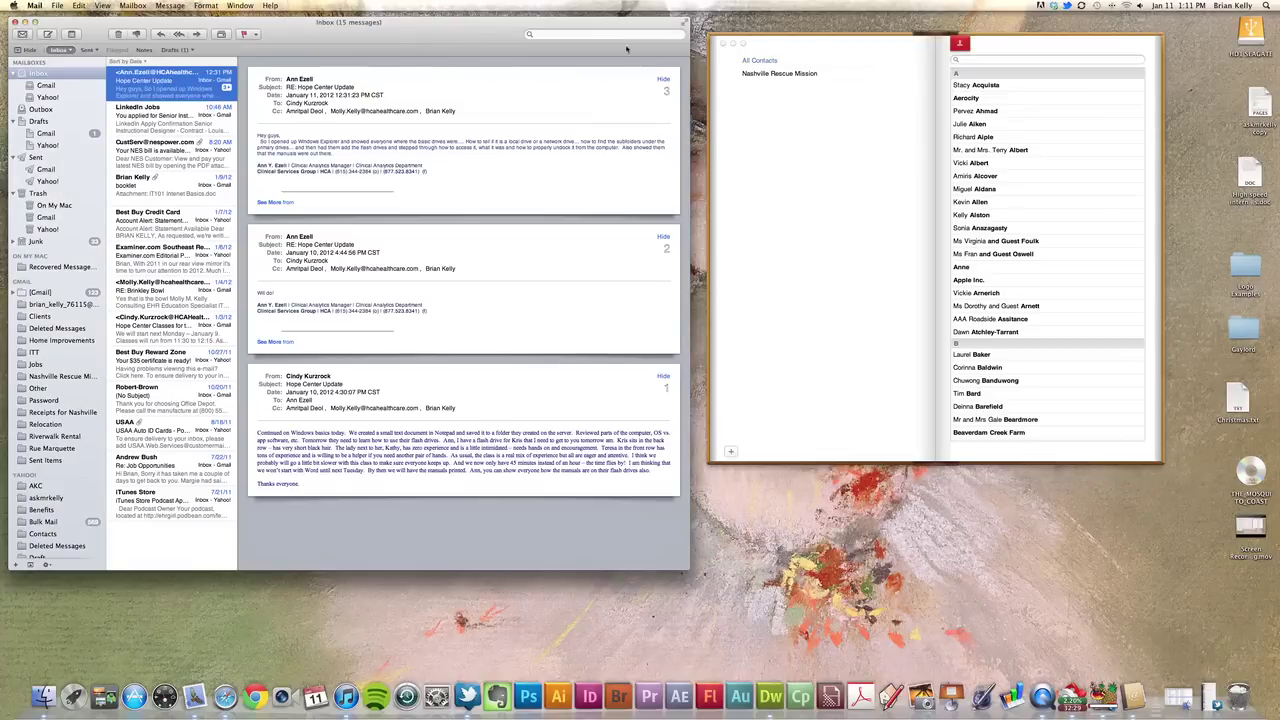
click(829, 184)
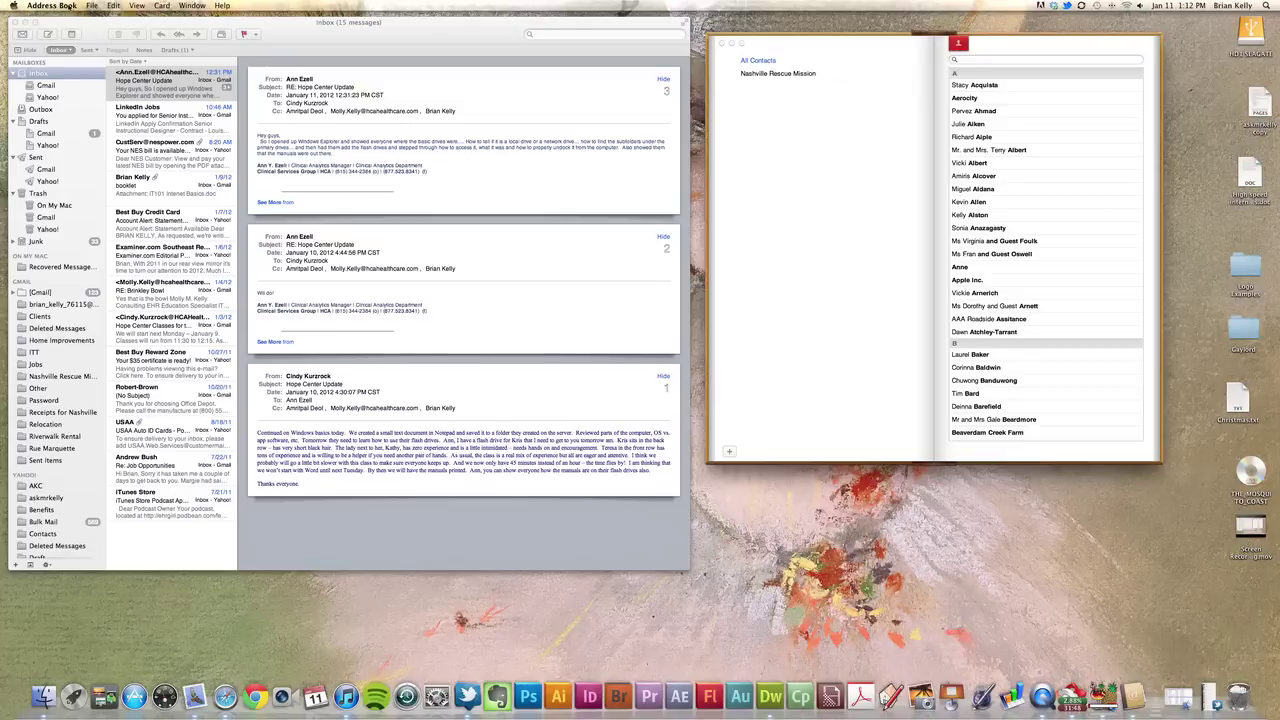
click(92, 6)
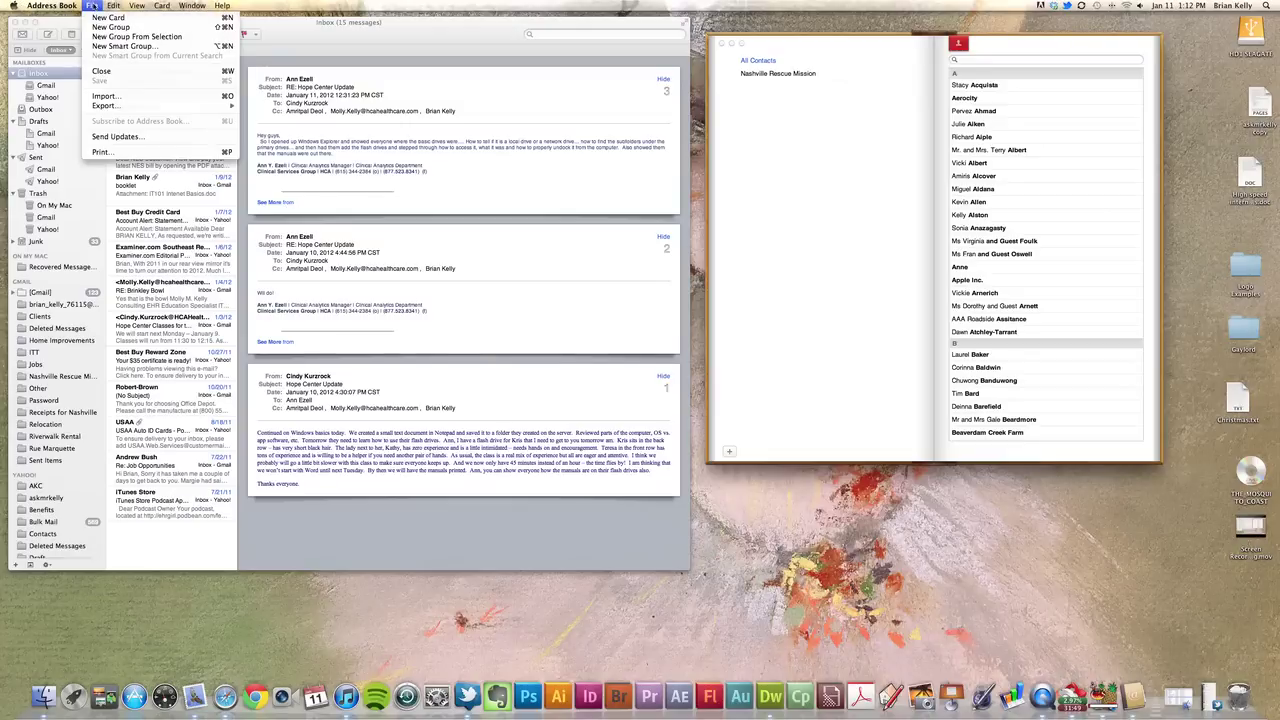
click(150, 47)
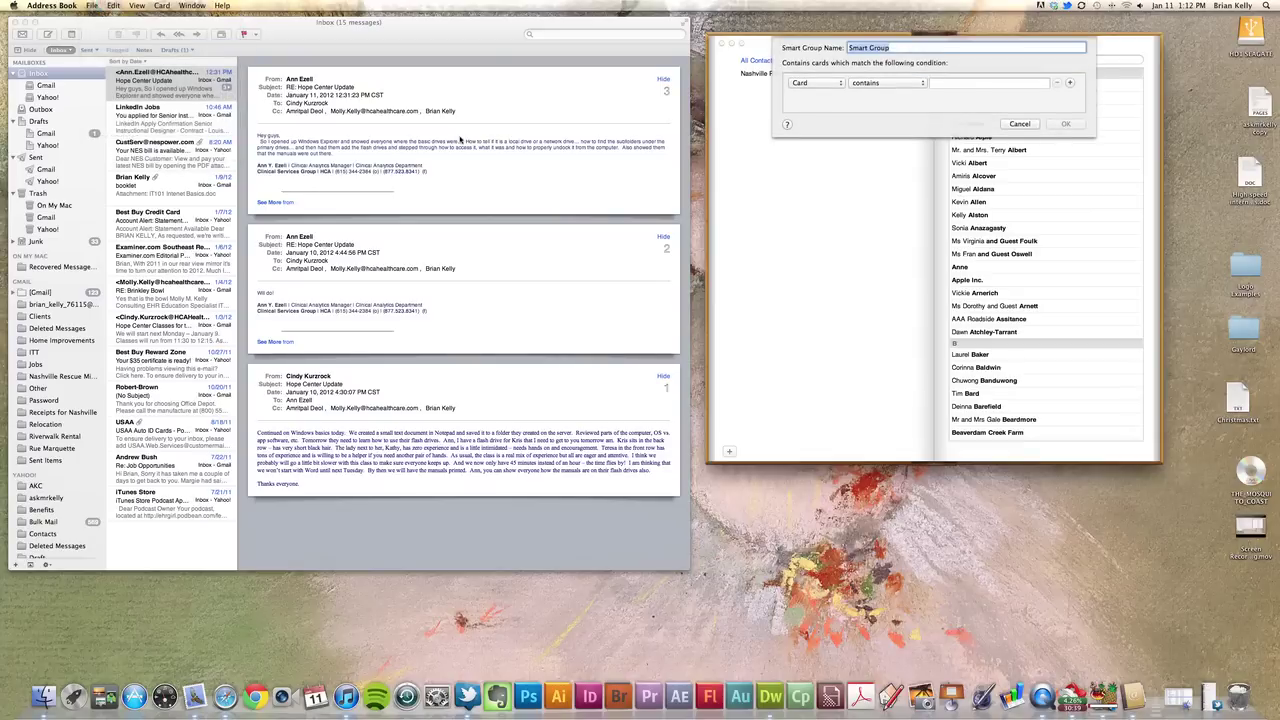
click(839, 83)
click(842, 84)
click(1019, 123)
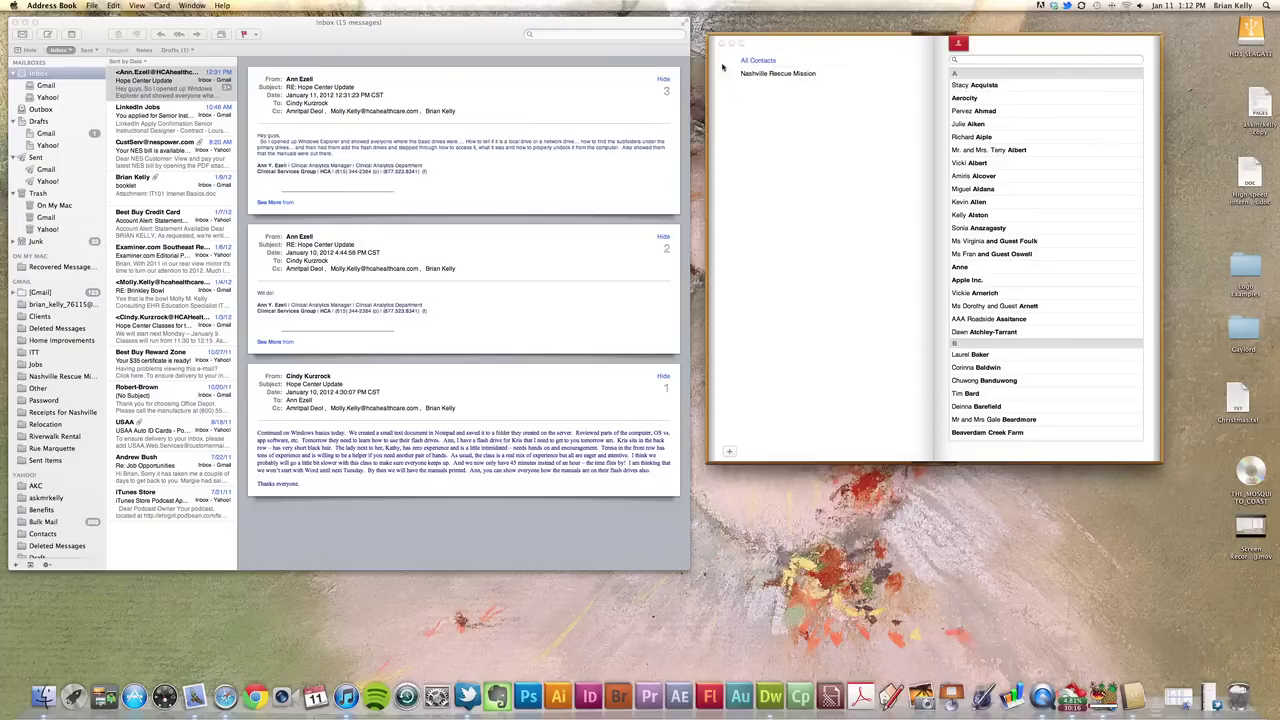
Create a new contact group named NRM.
click(91, 6)
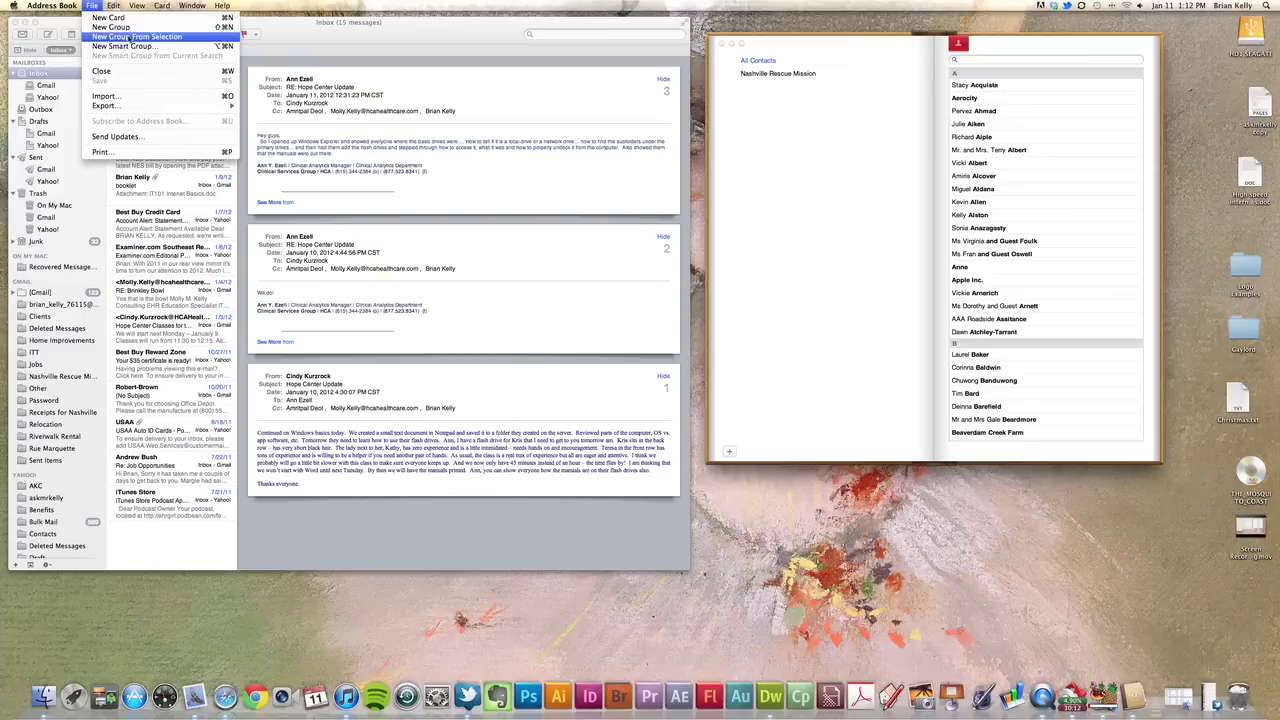
click(125, 27)
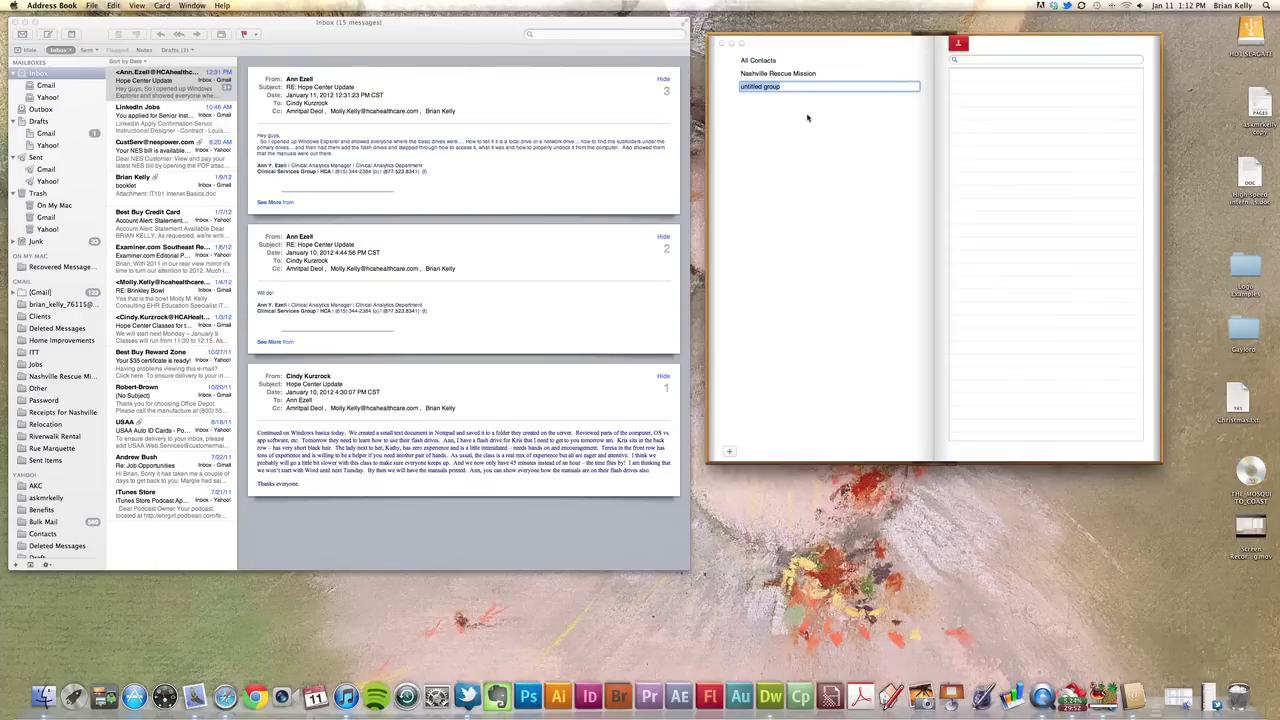
text(NRM)
Search all contacts by the first member's first name and add the matching contact to the NRM group.
click(770, 62)
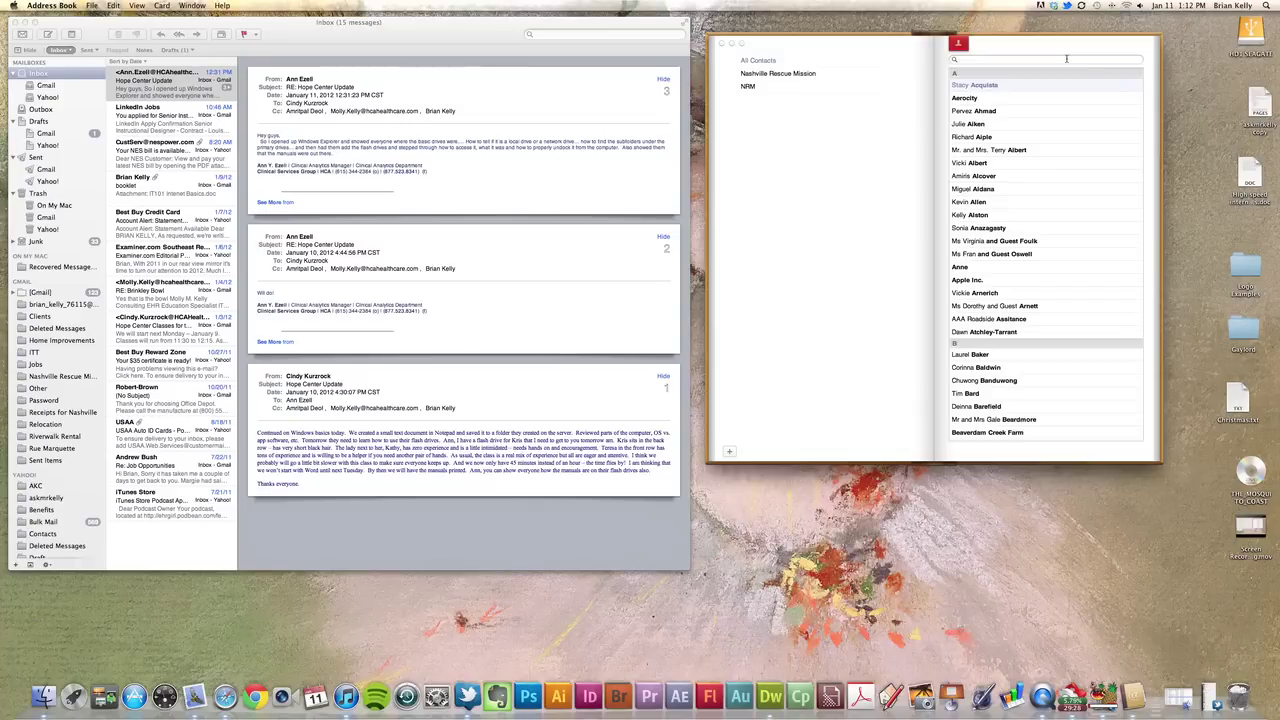
text(molly)
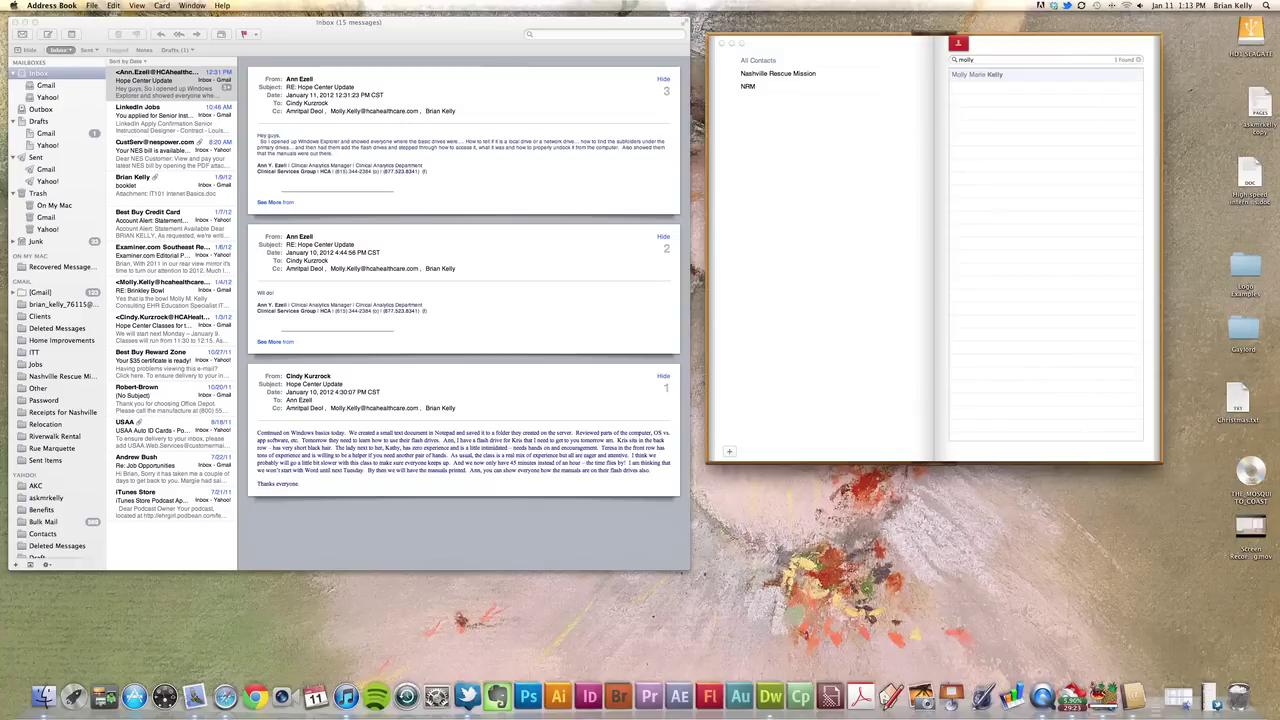
click(1008, 77)
drag(1003, 76, 827, 89)
click(789, 86)
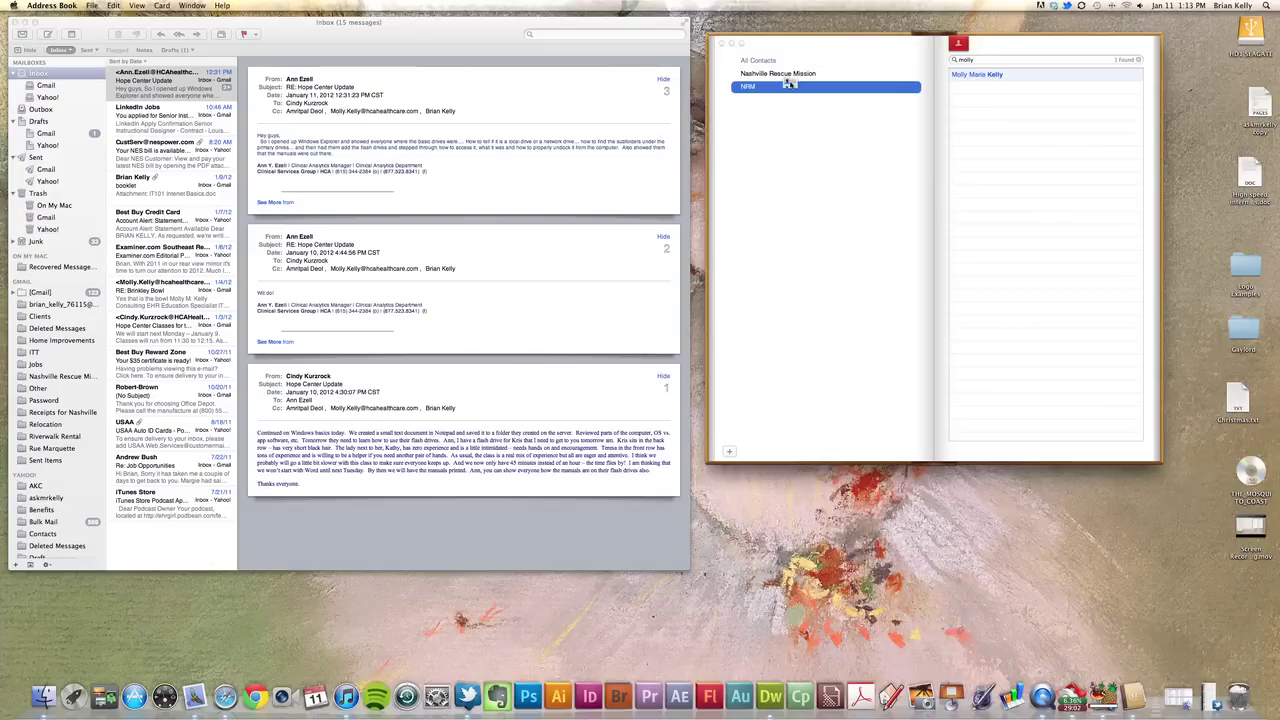
drag(789, 90, 789, 93)
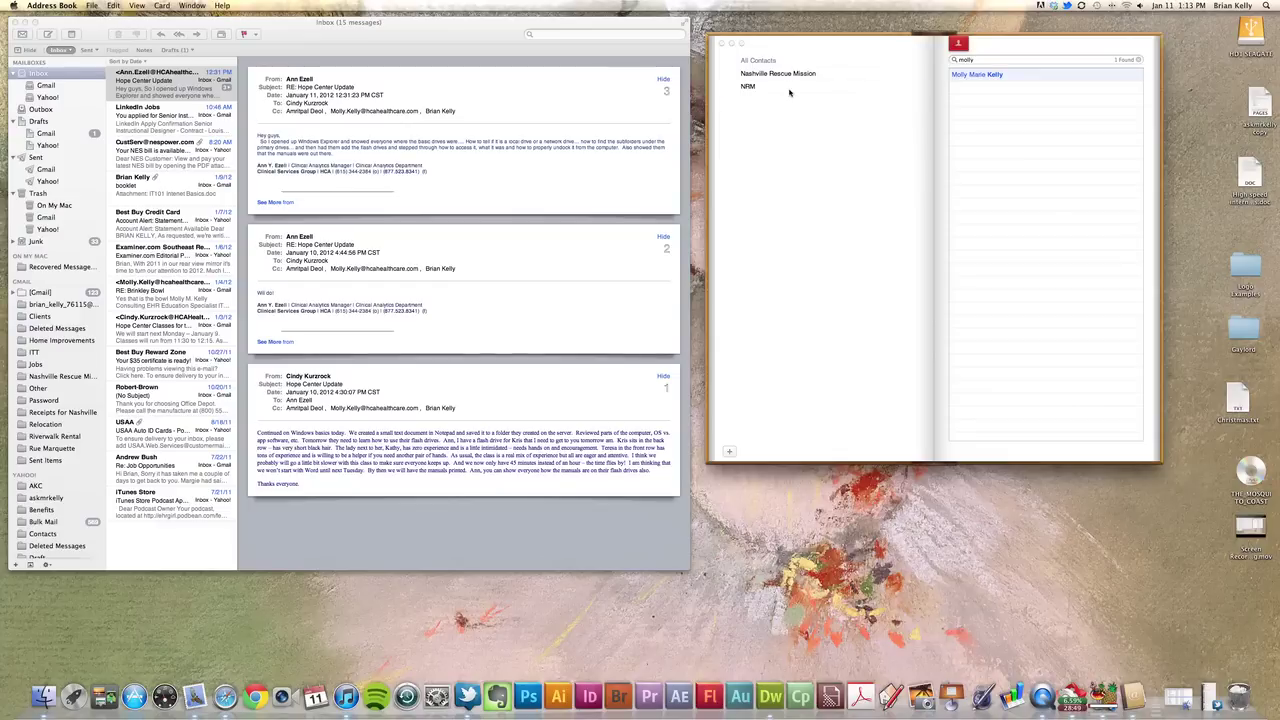
Search all contacts for the account owner's own card by first name and add it to the NRM group.
click(751, 88)
click(1138, 60)
click(773, 62)
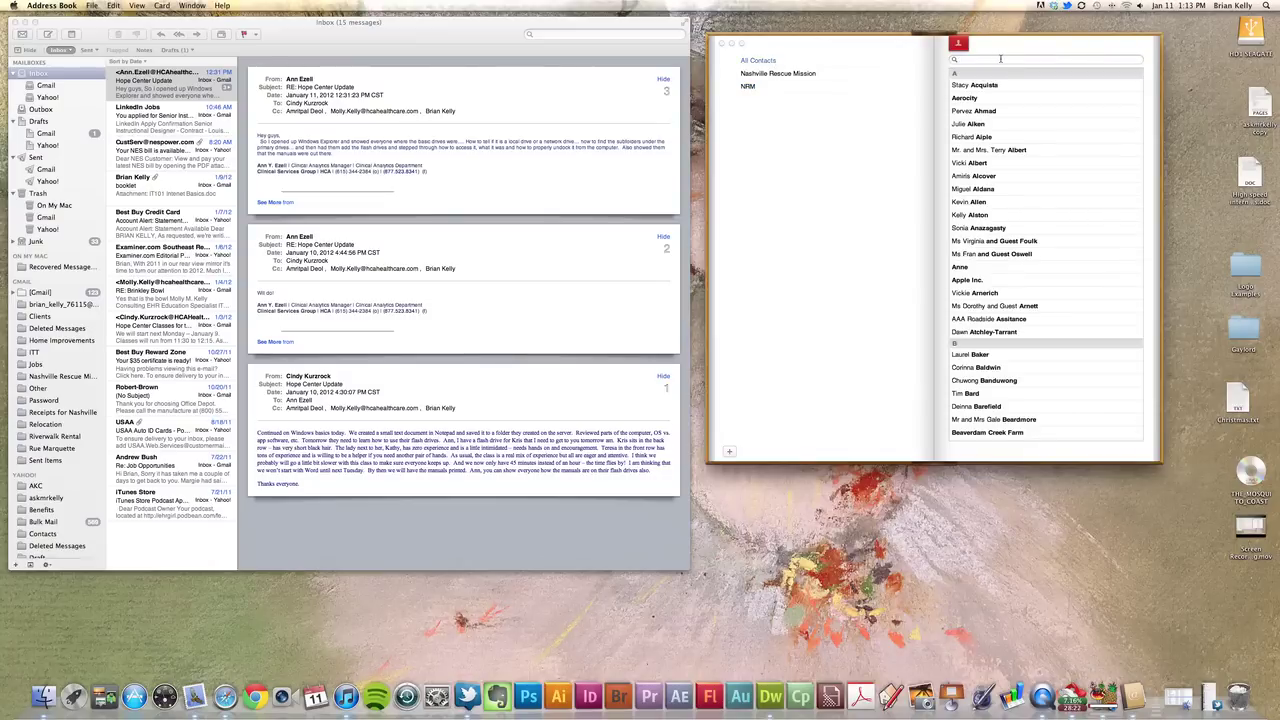
text(bria)
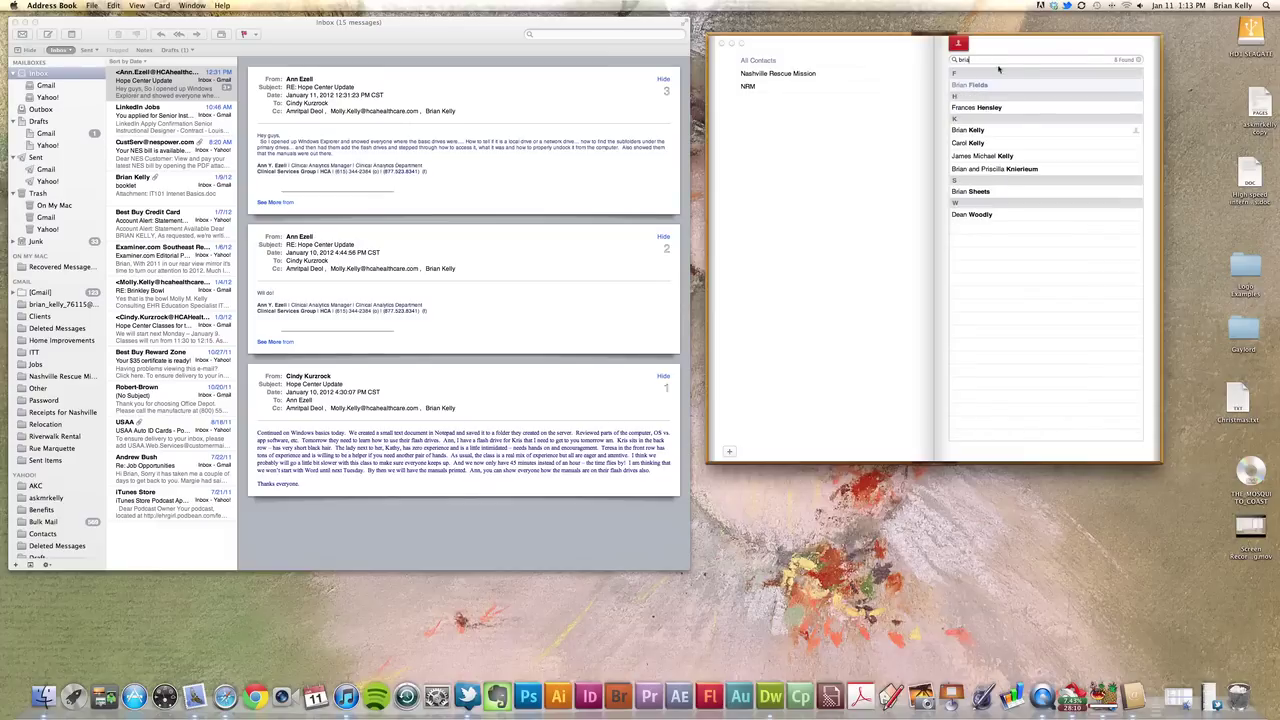
click(1004, 133)
drag(976, 132, 774, 88)
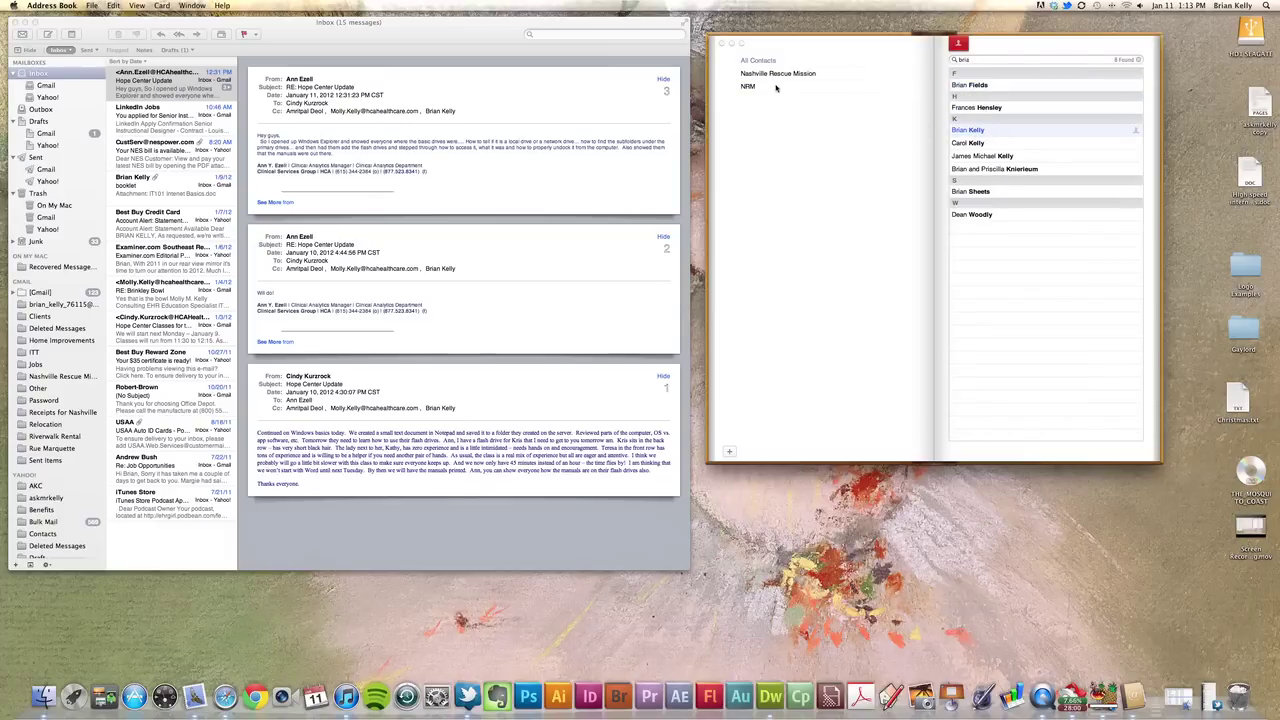
Clear the contact search and examine the members of the NRM and Nashville Rescue Mission groups.
click(776, 62)
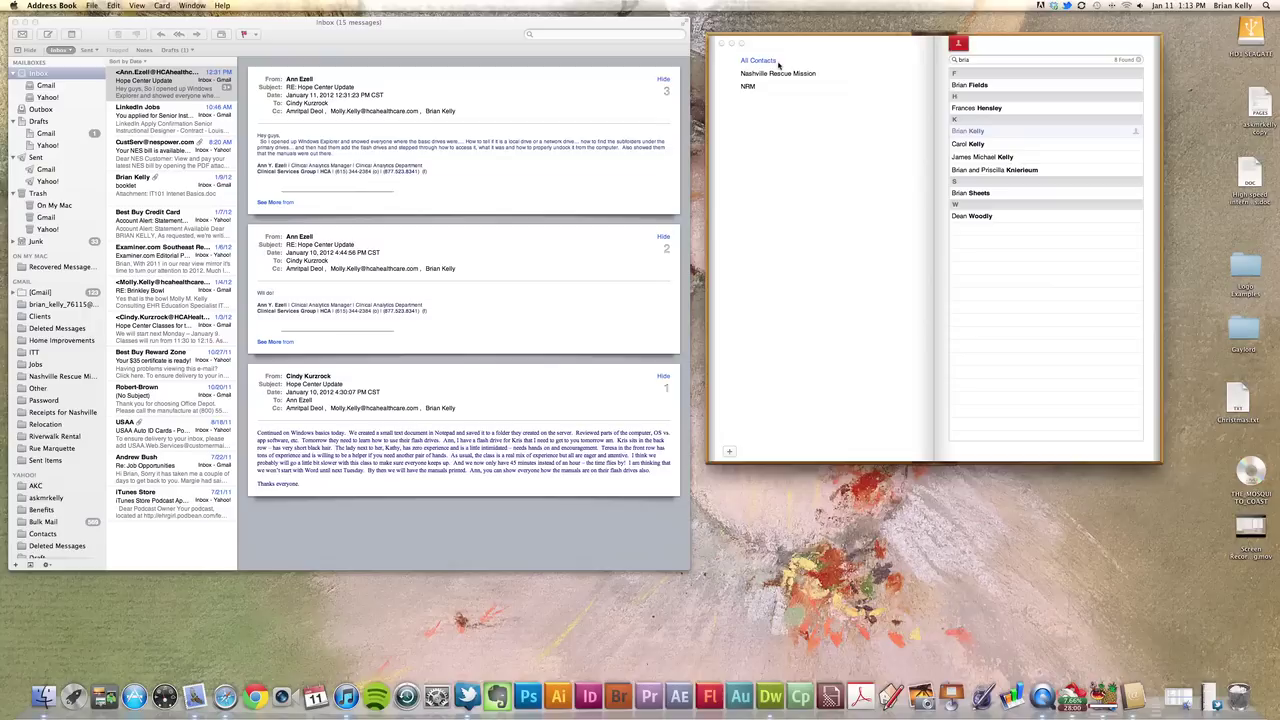
click(1138, 60)
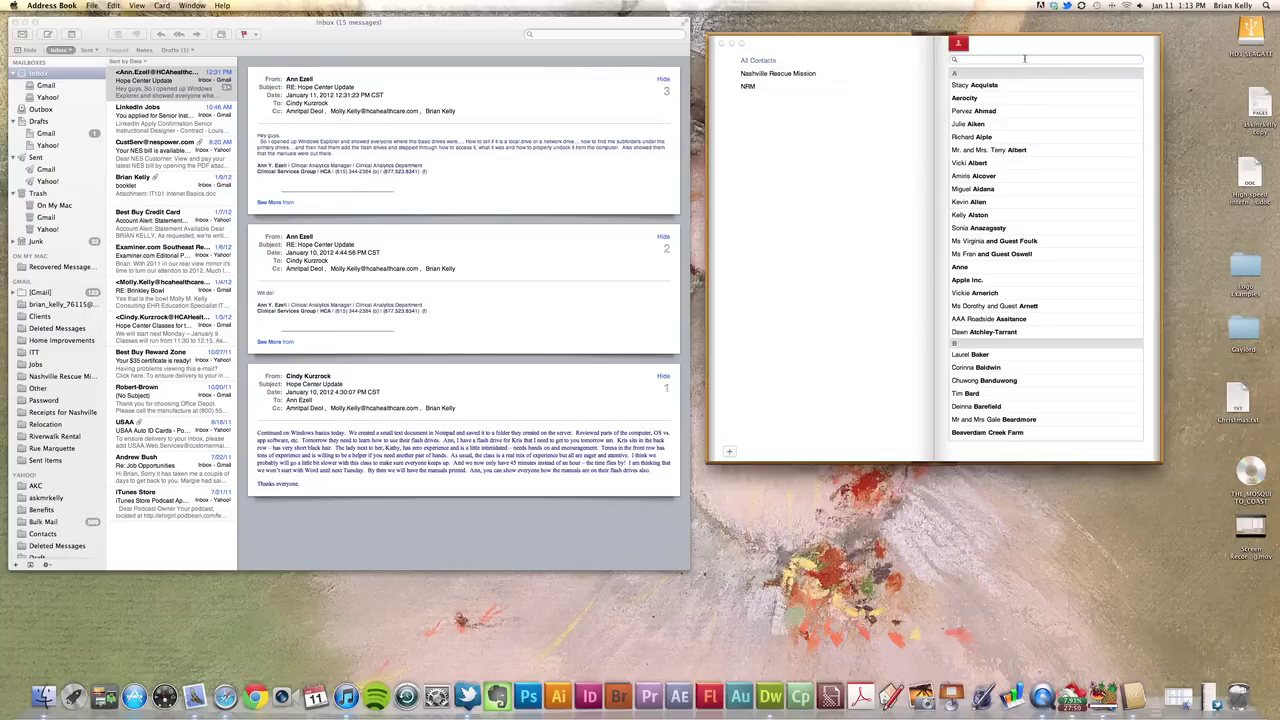
click(768, 88)
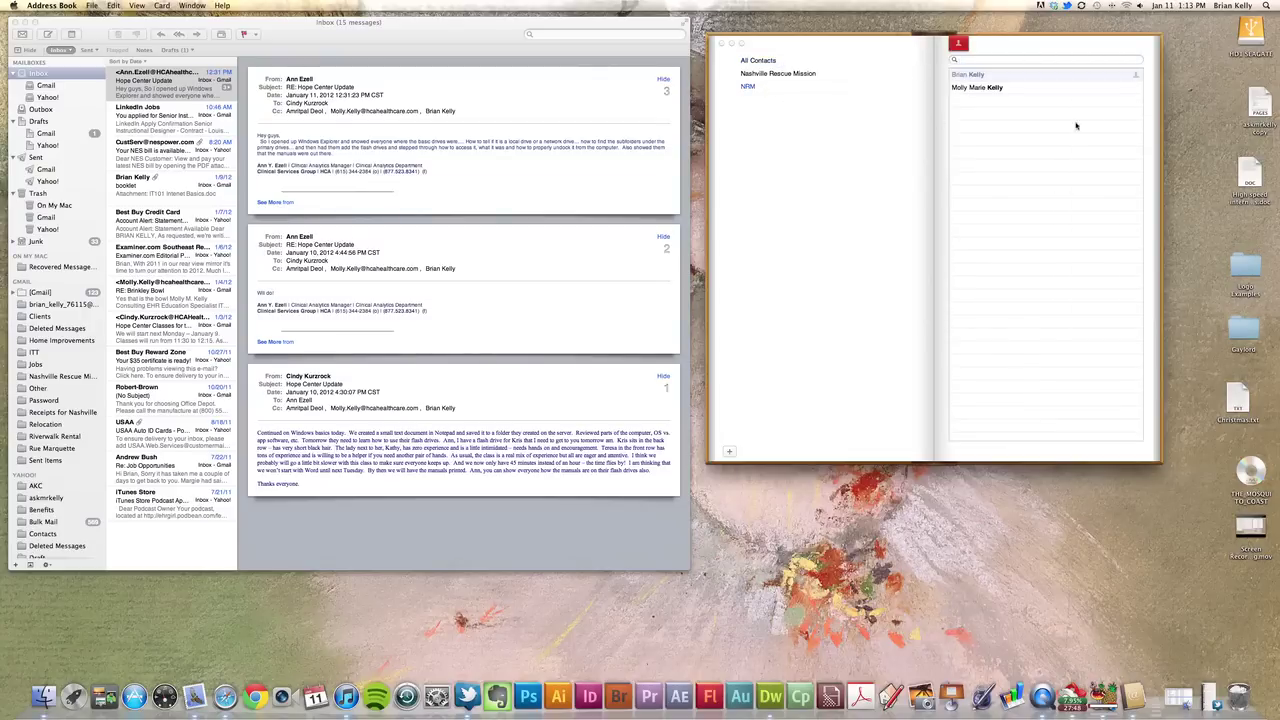
click(996, 89)
click(996, 77)
click(752, 60)
click(786, 74)
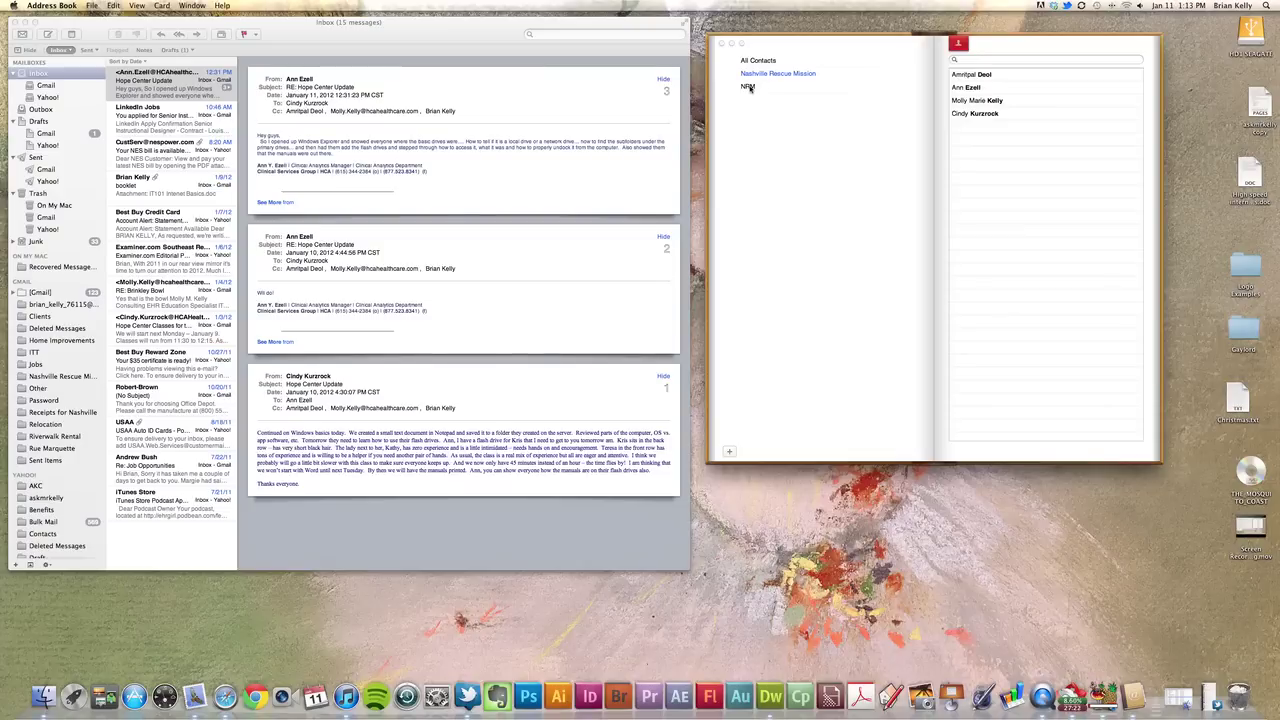
click(746, 87)
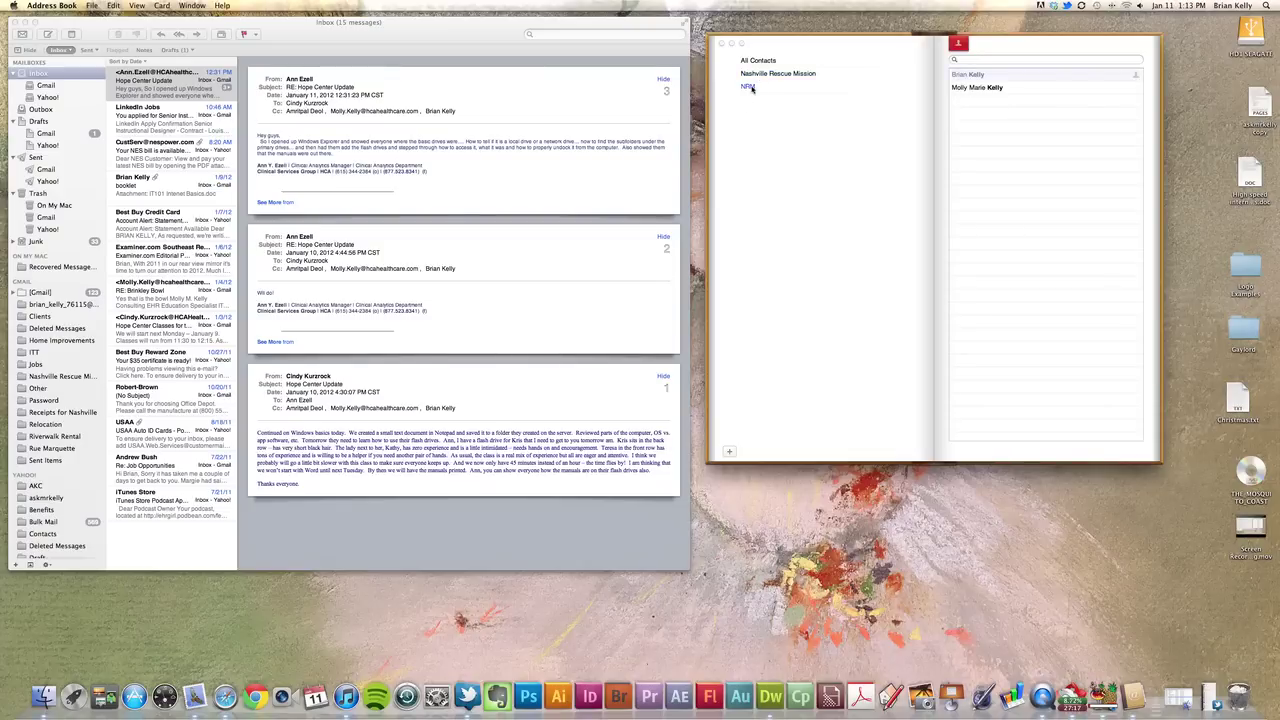
View the contact details of the selected NRM member, then return to the group list and show all contacts.
click(952, 45)
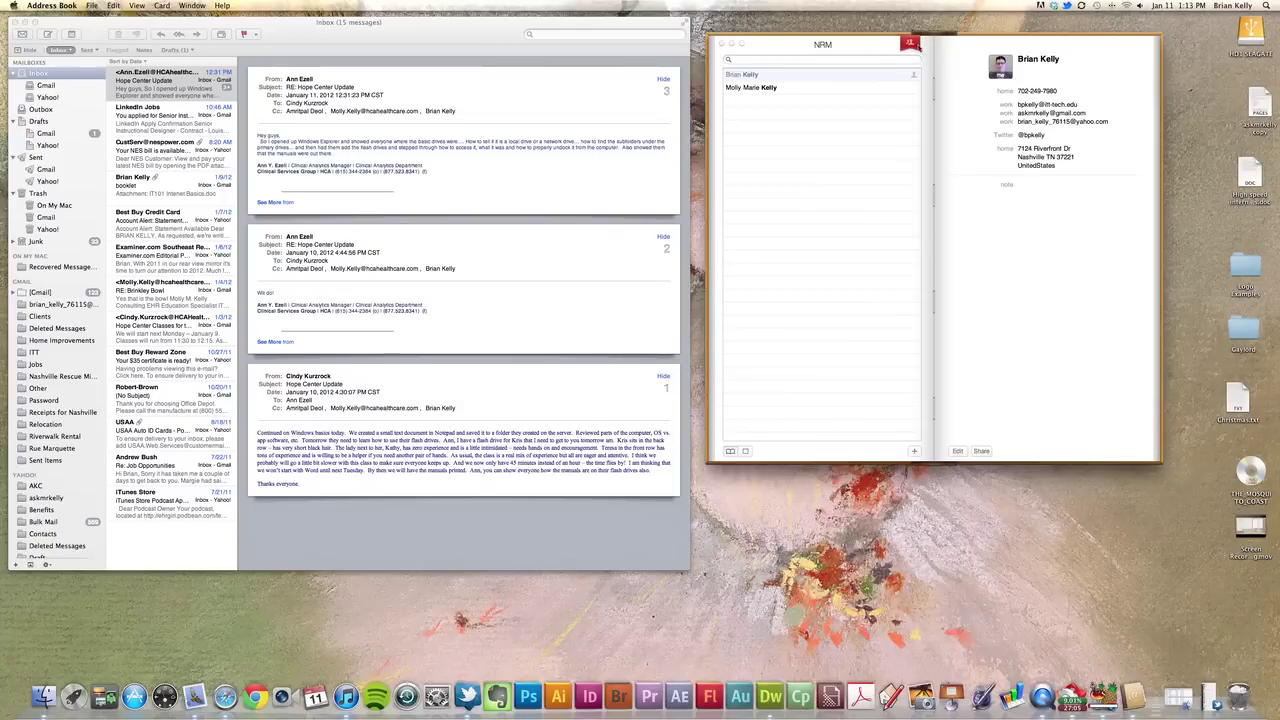
click(910, 45)
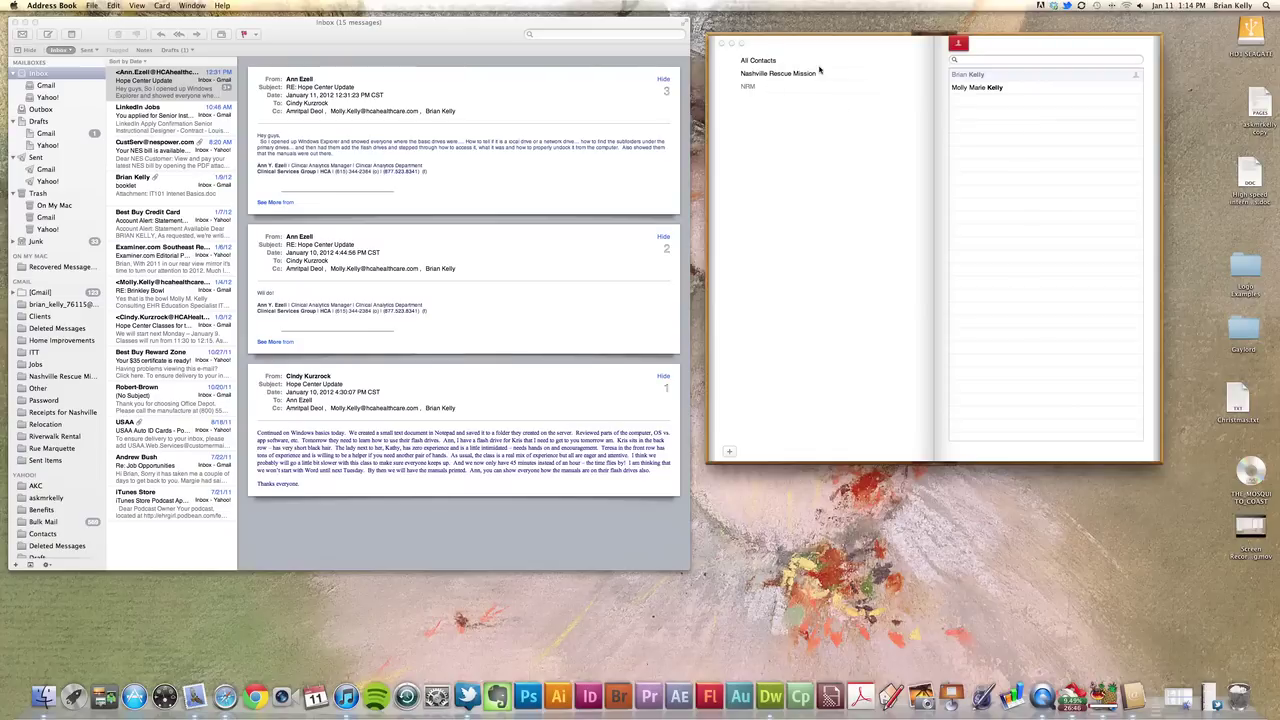
click(818, 62)
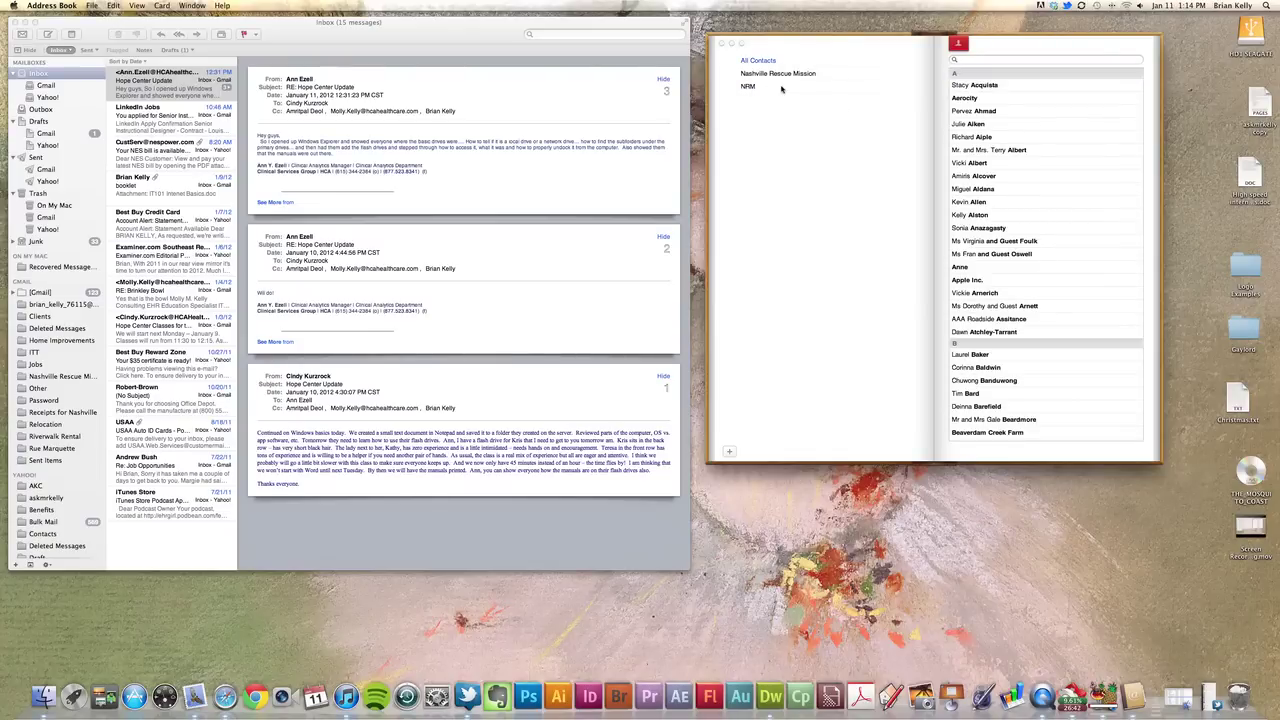
Try to start a new email addressed to the NRM group, and close the message.
click(751, 90)
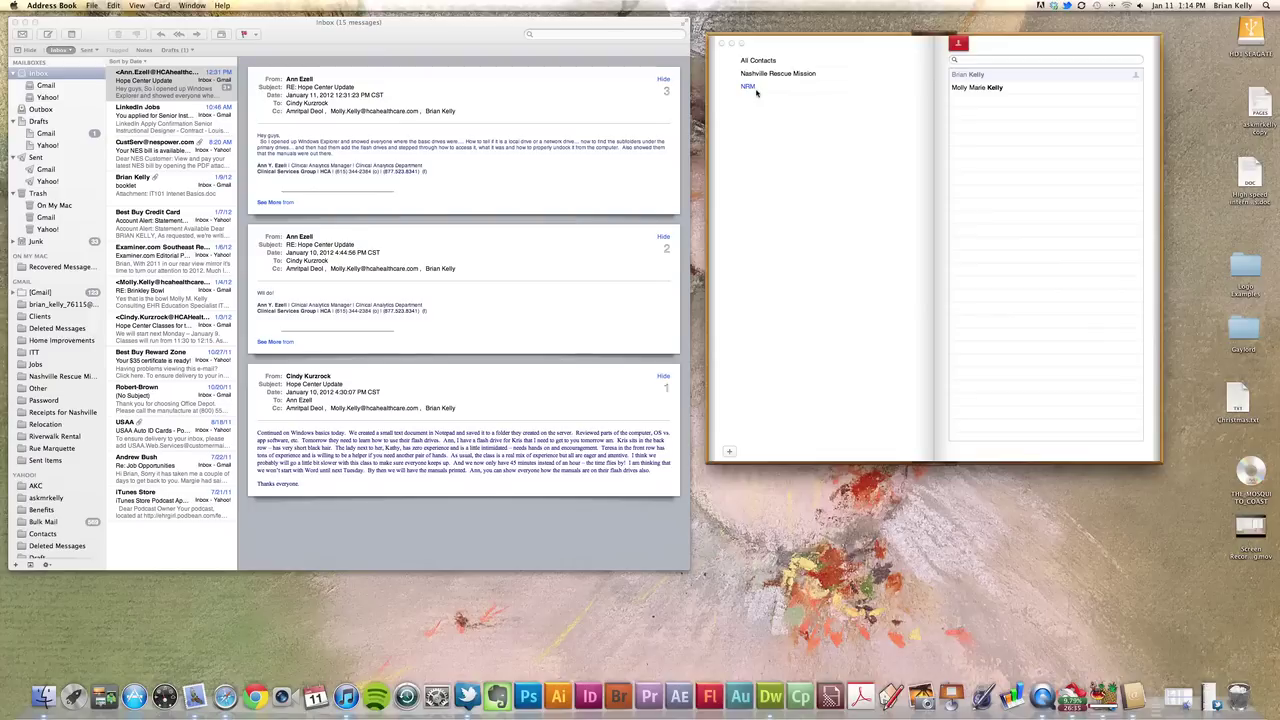
right_click(756, 92)
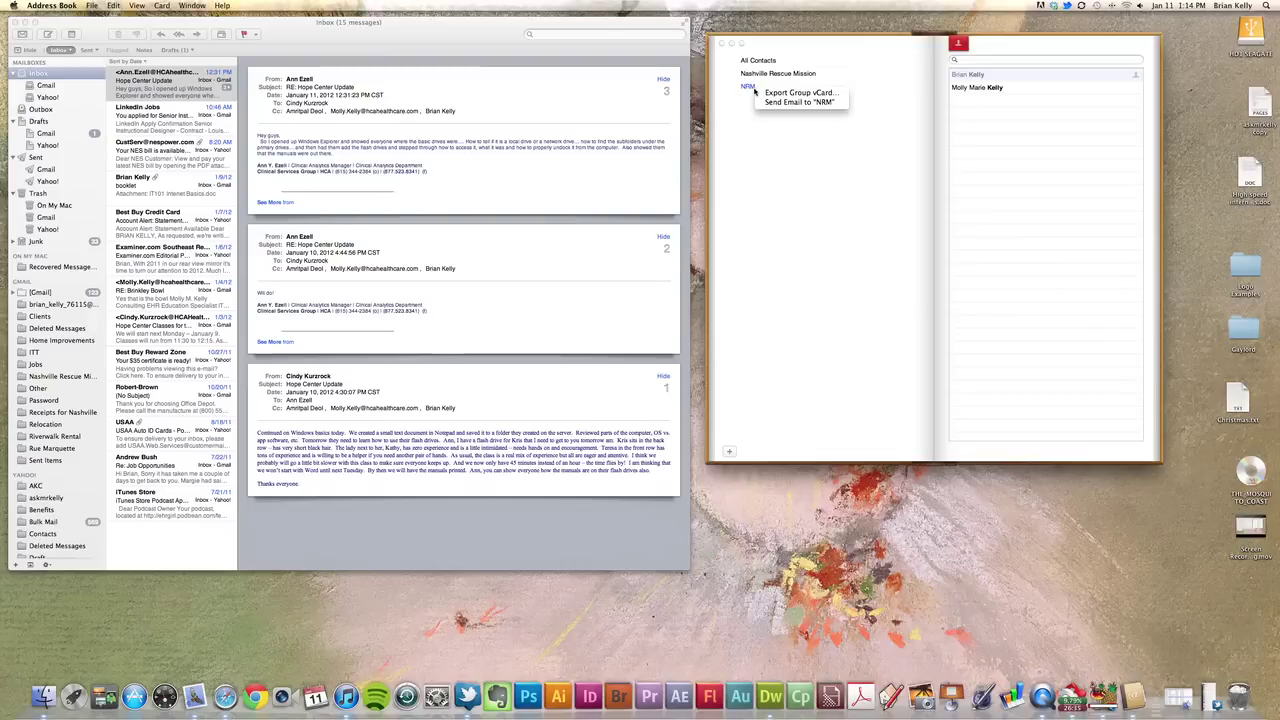
click(807, 103)
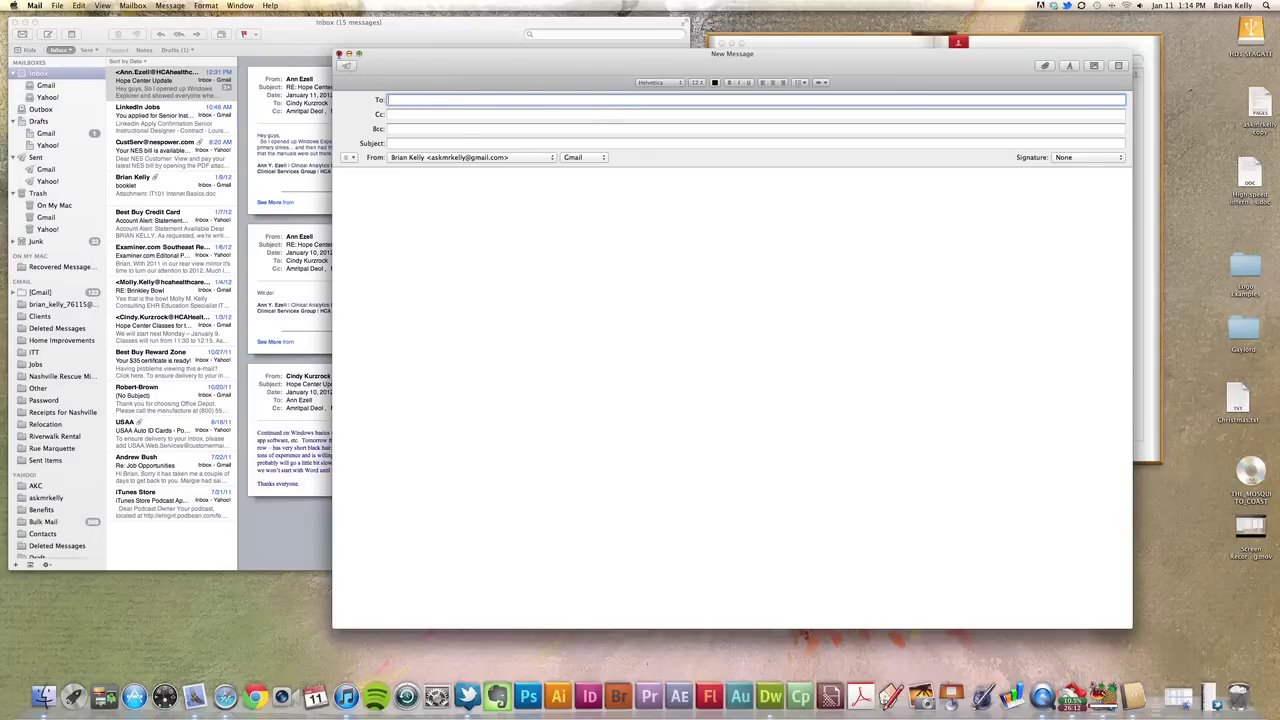
click(339, 53)
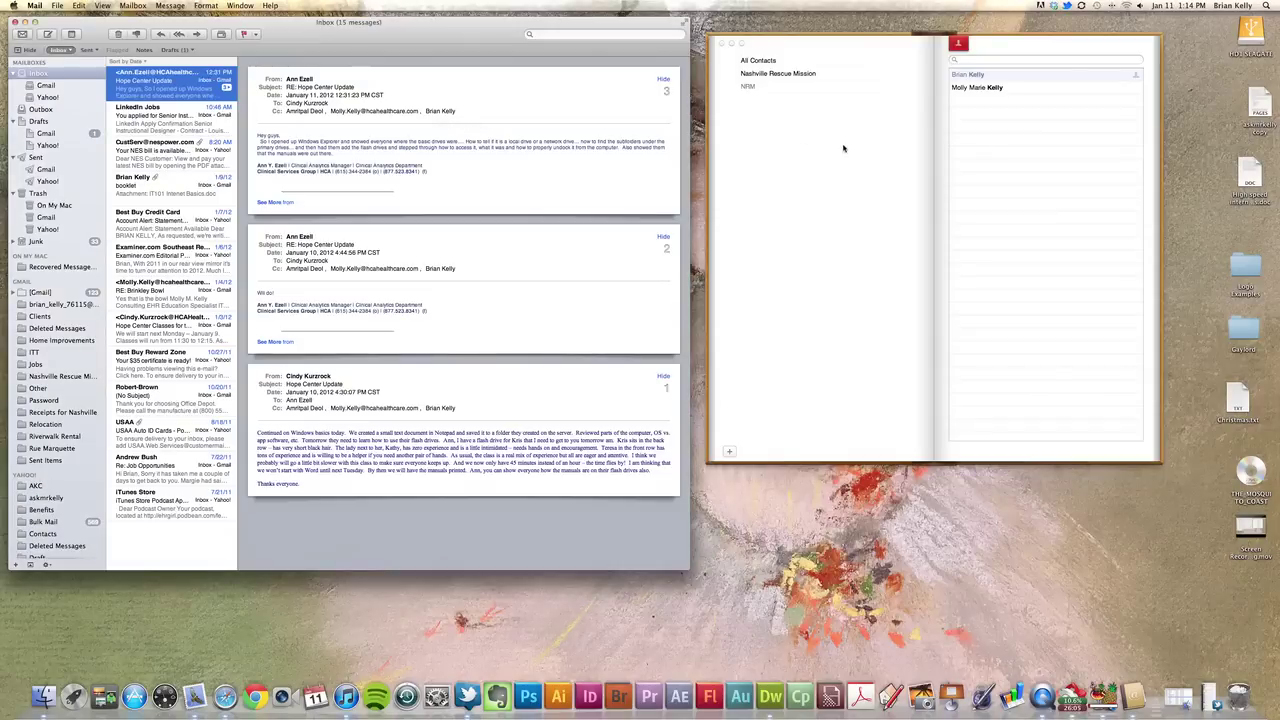
Start a new email addressed to the whole Nashville Rescue Mission group.
click(763, 77)
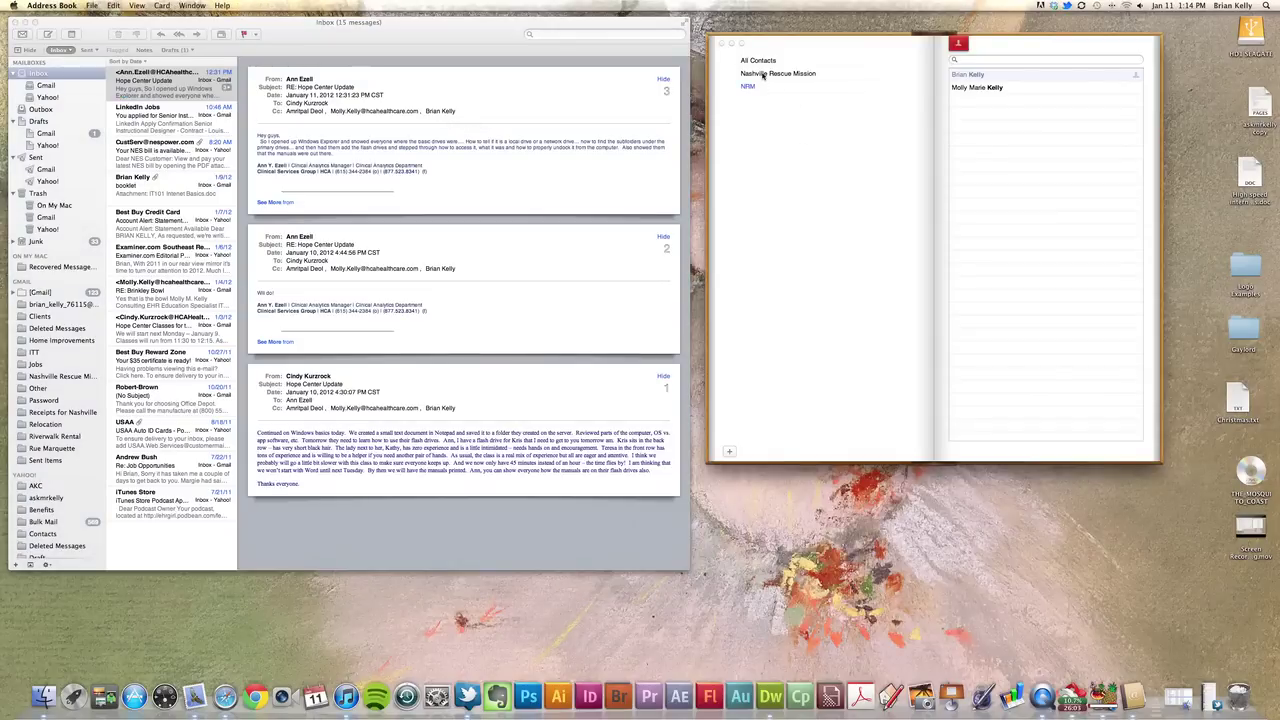
click(763, 76)
right_click(770, 76)
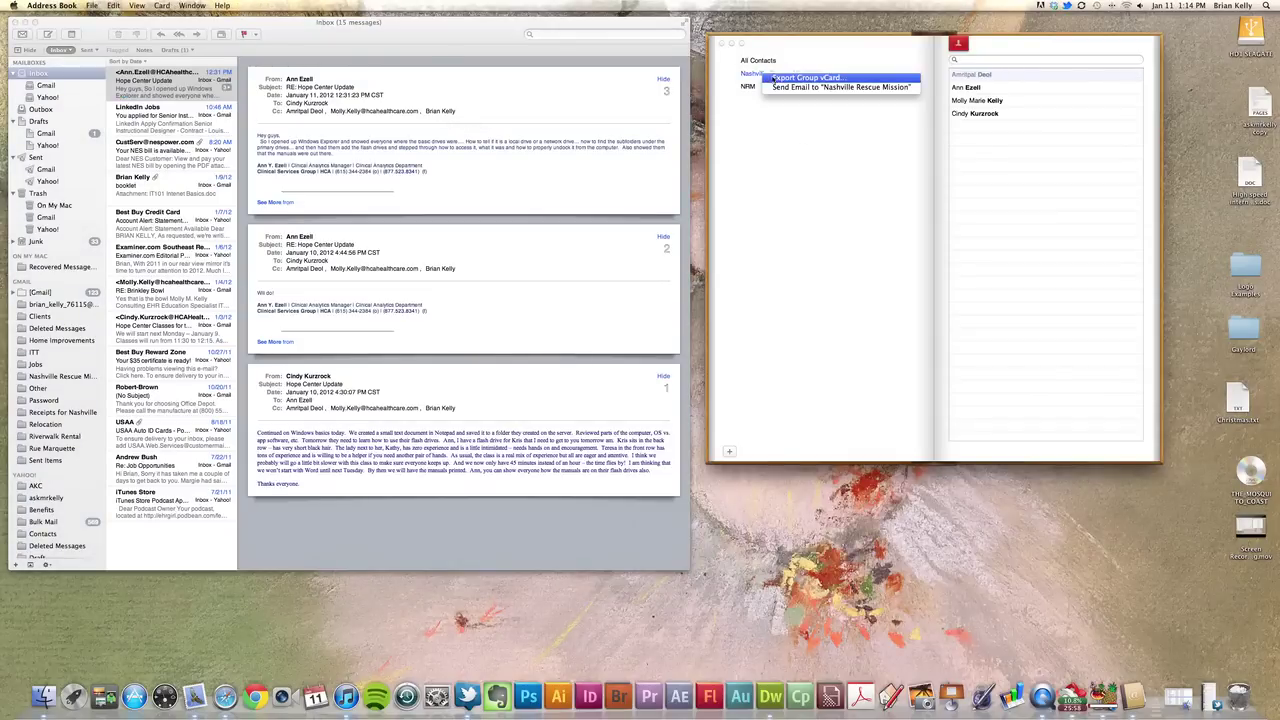
click(840, 87)
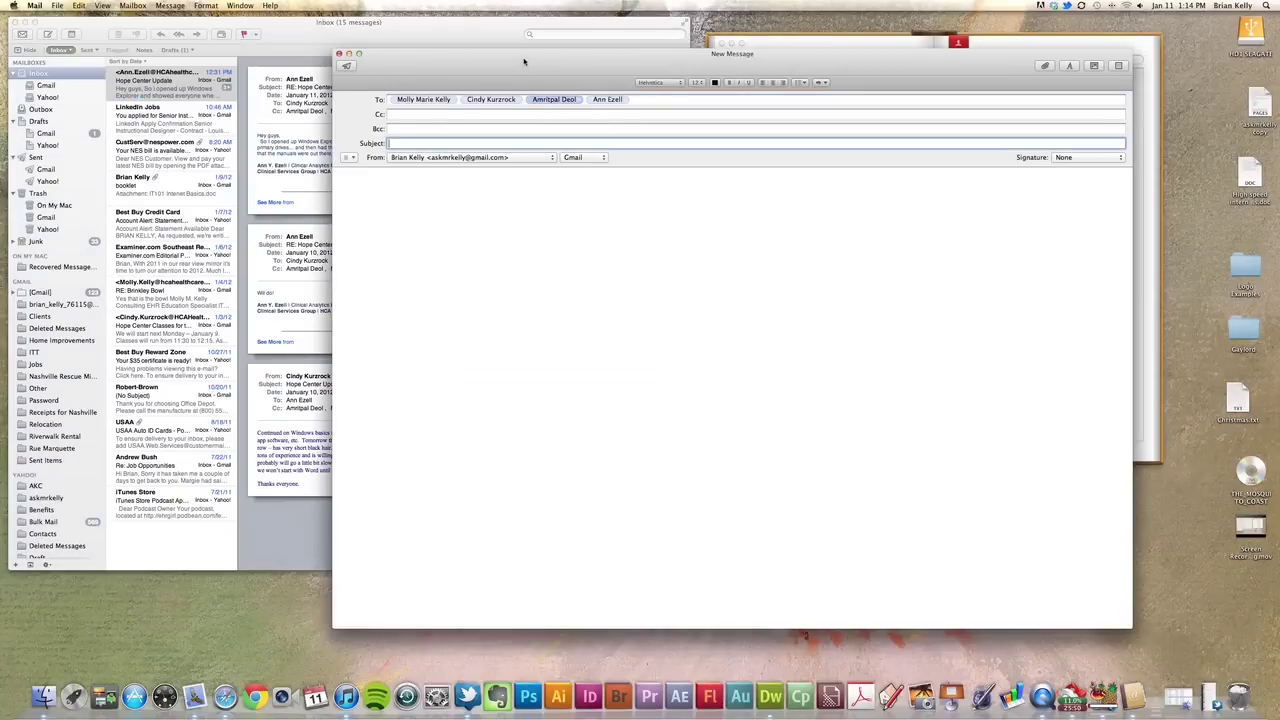
drag(524, 64, 524, 97)
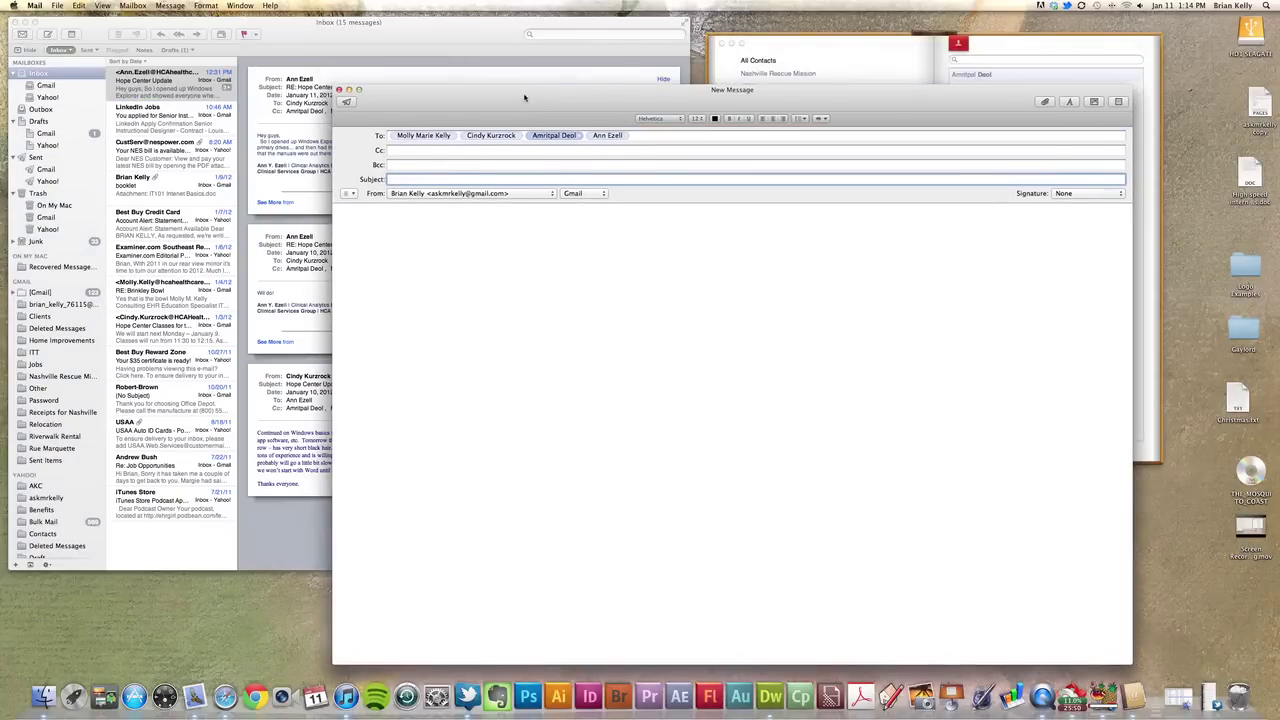
Move all recipients of the new message from the To field to the Bcc field.
click(458, 166)
click(465, 151)
click(458, 178)
click(571, 139)
key(super+a)
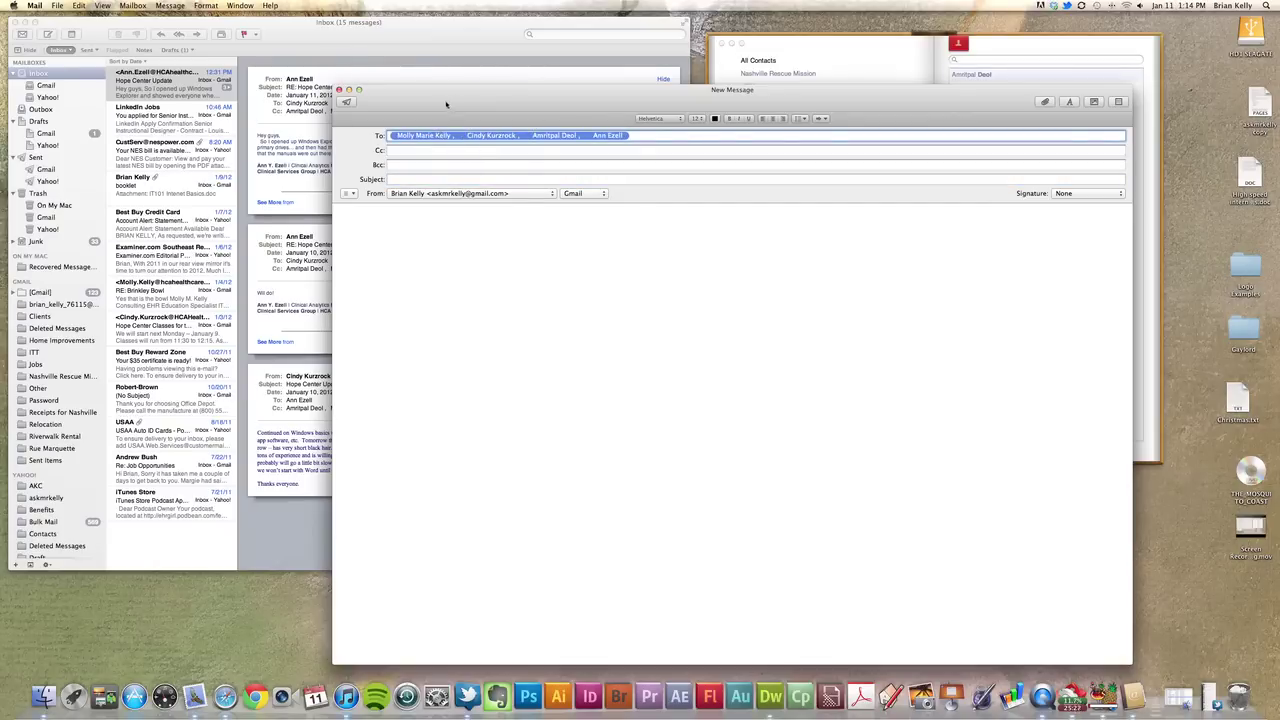
drag(466, 105, 458, 94)
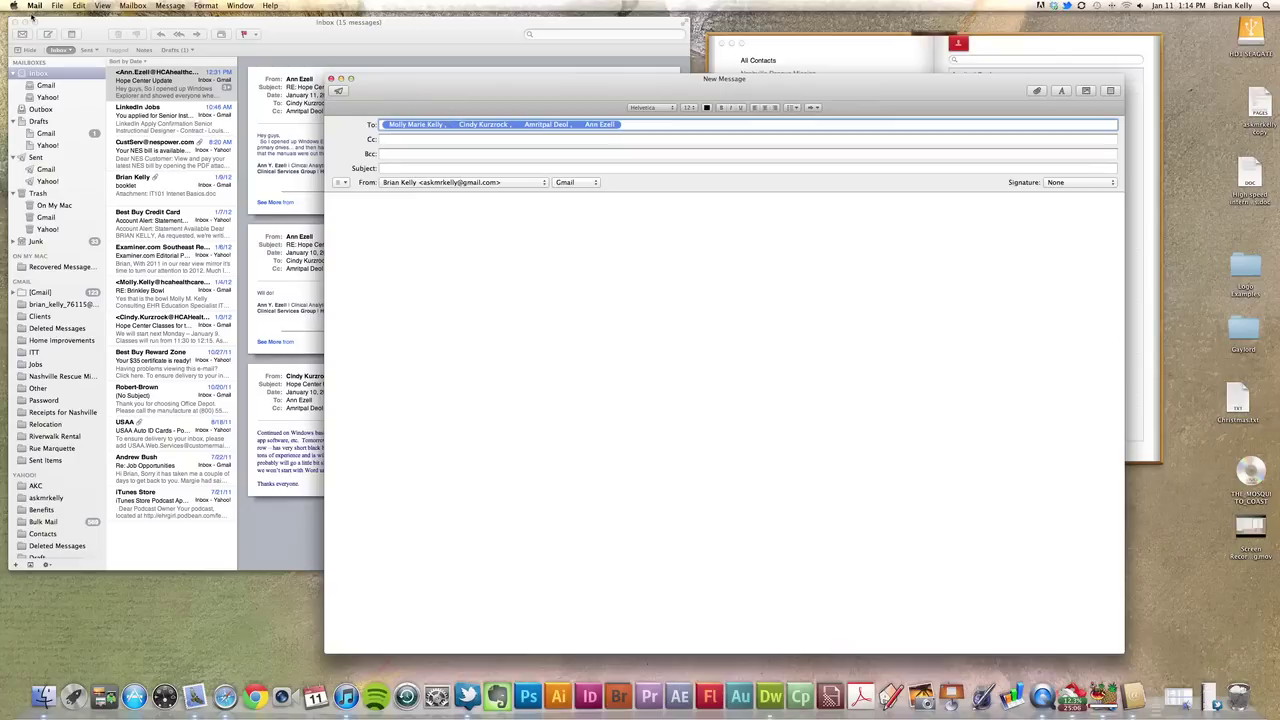
click(344, 183)
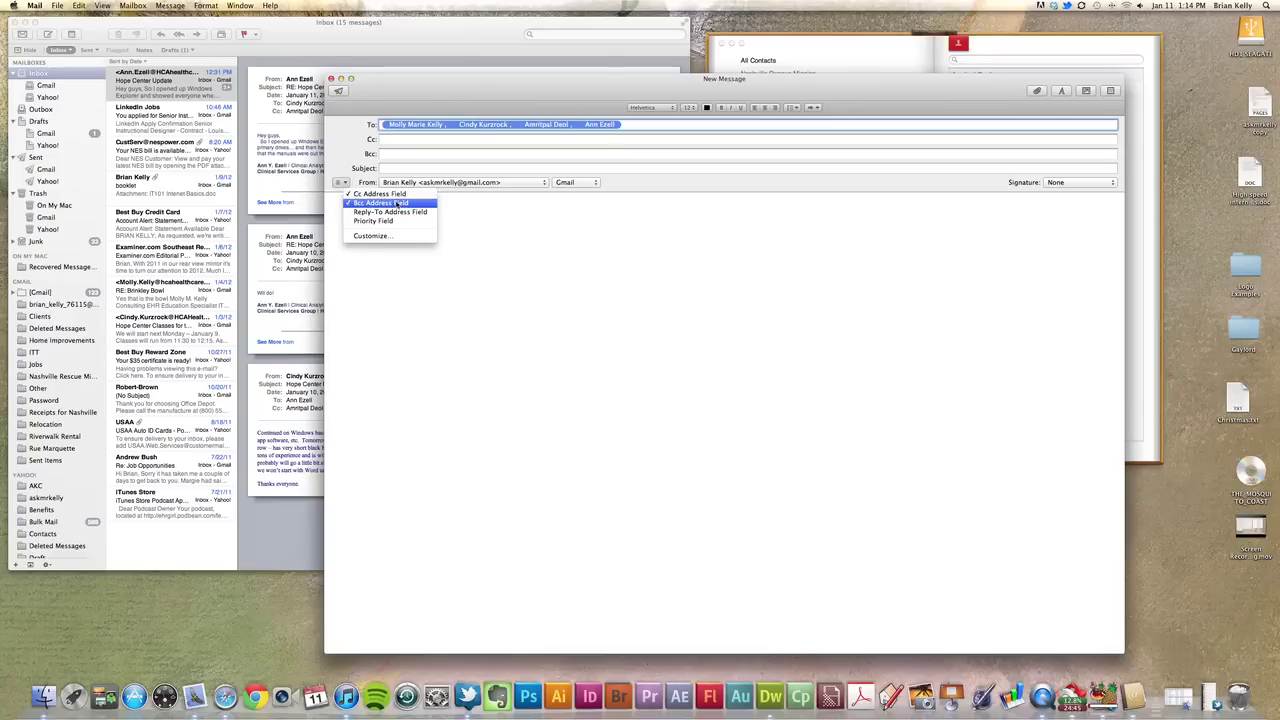
click(420, 127)
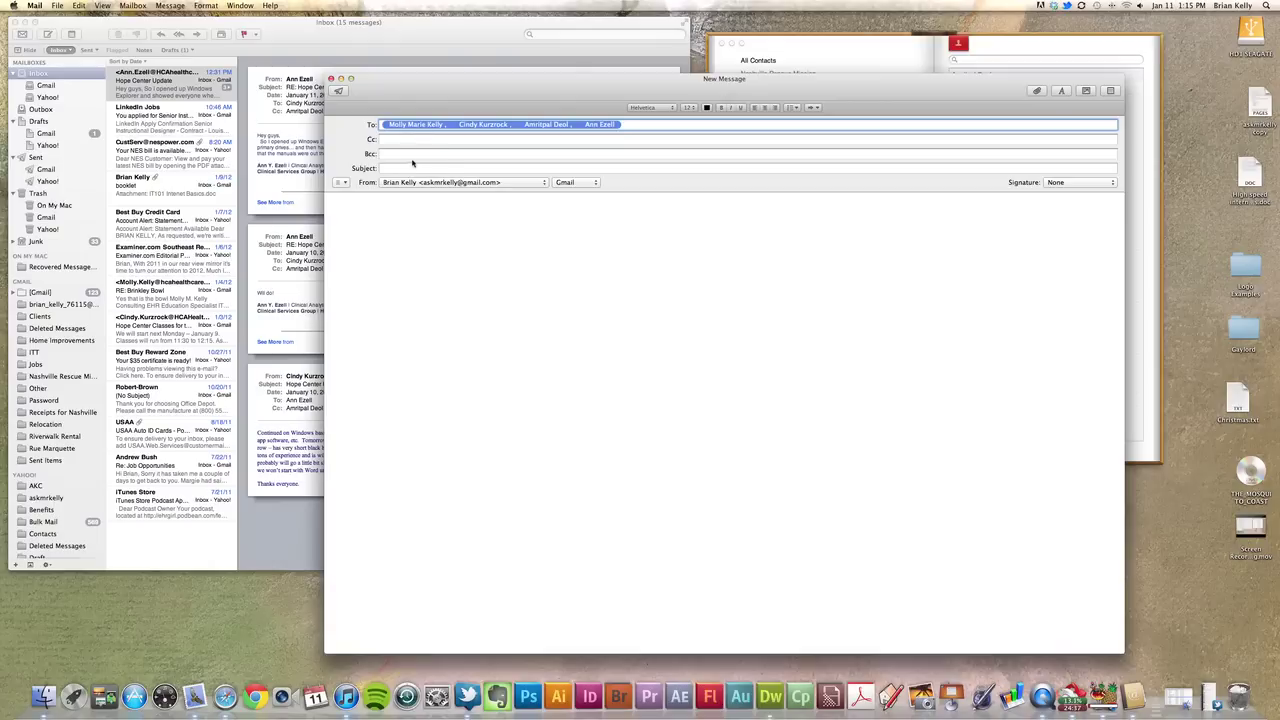
drag(395, 127, 393, 158)
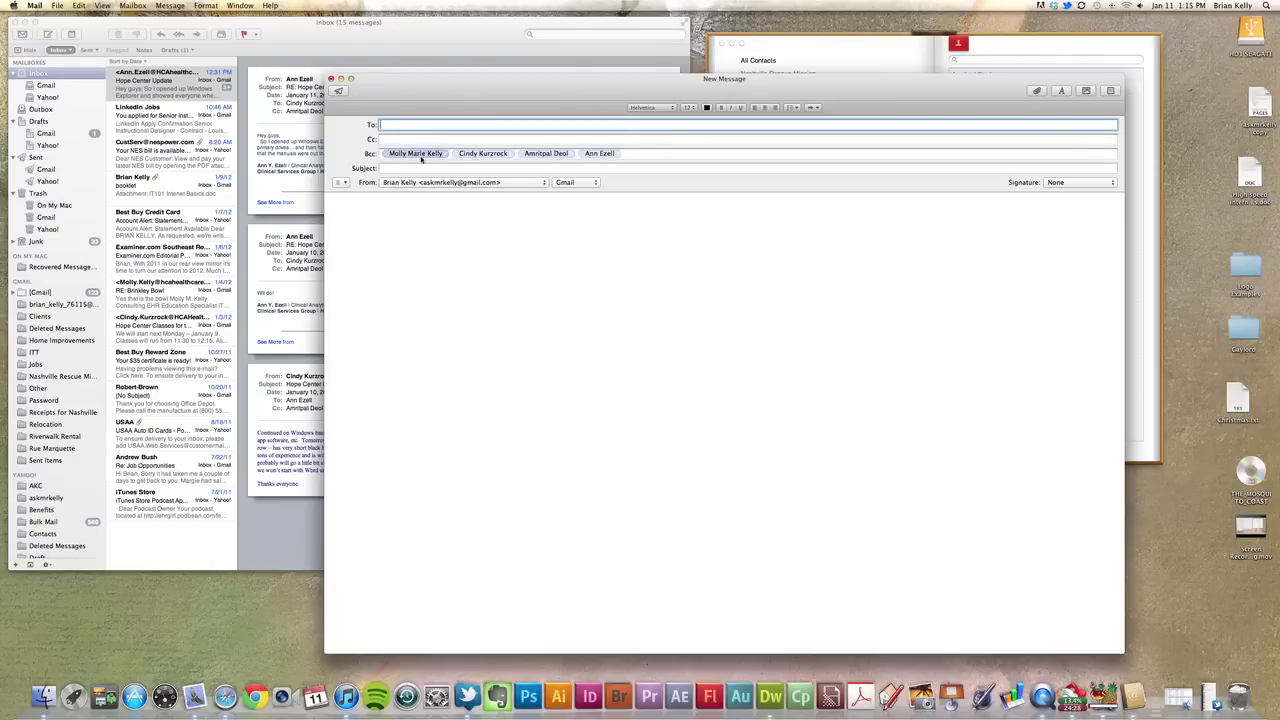
Enter "asfds" as the message subject and "afsdfsd" as the body text.
click(499, 167)
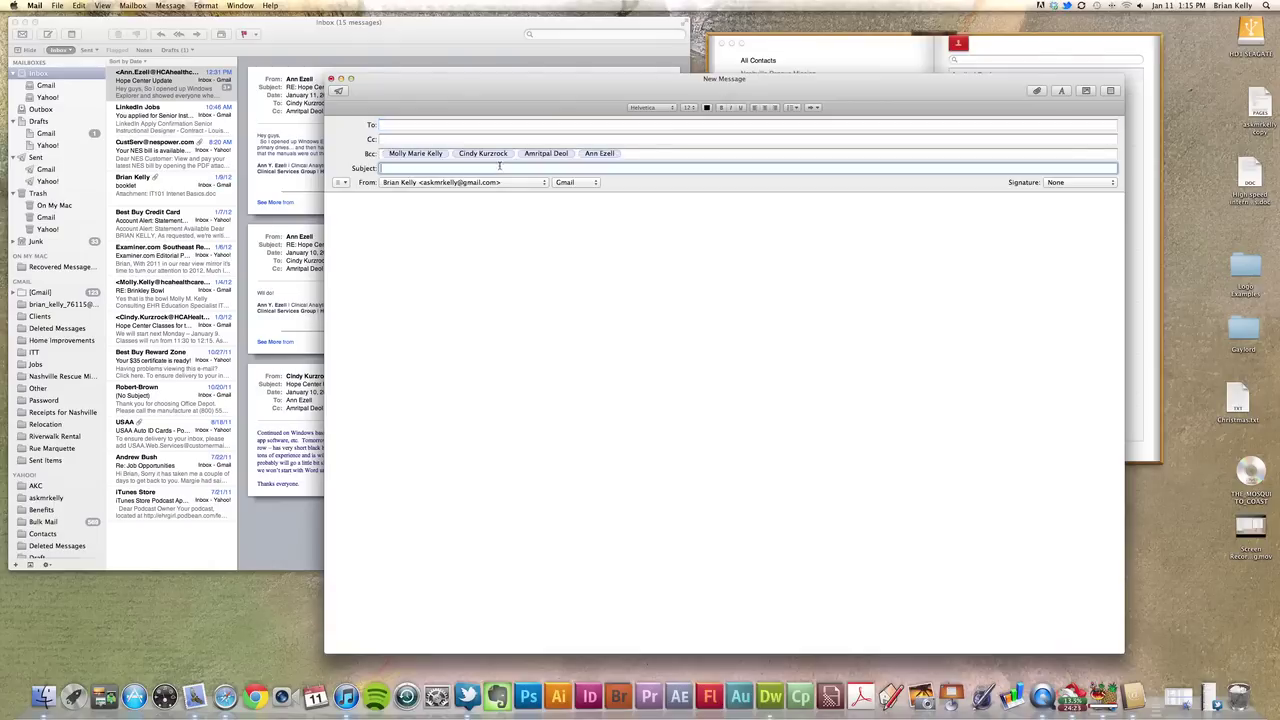
text(asfds)
key(Tab)
text(afsdsd)
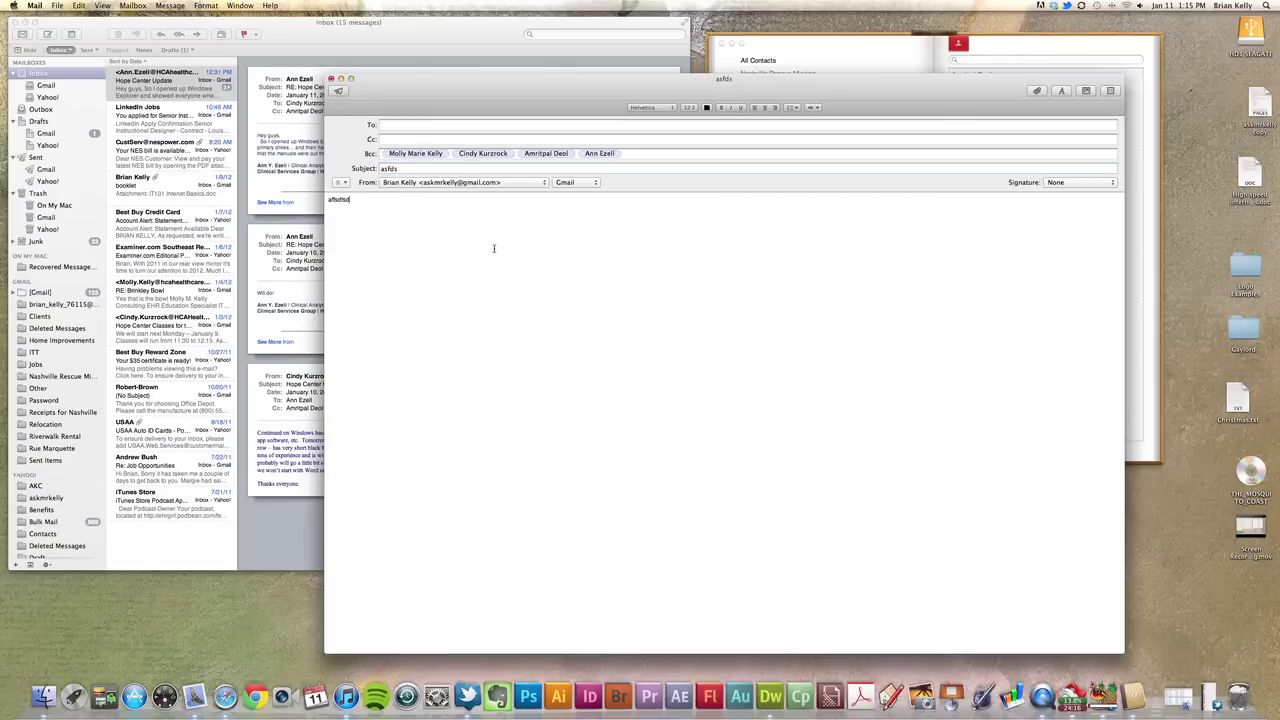
drag(458, 92, 406, 94)
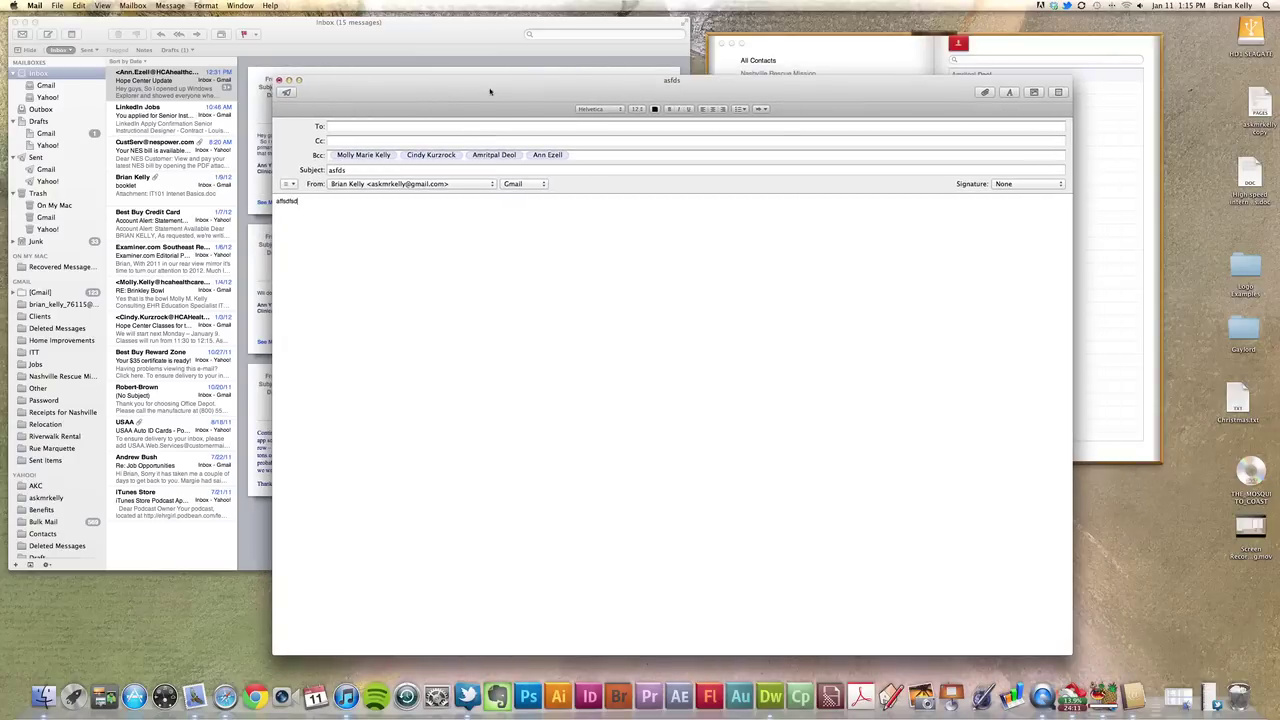